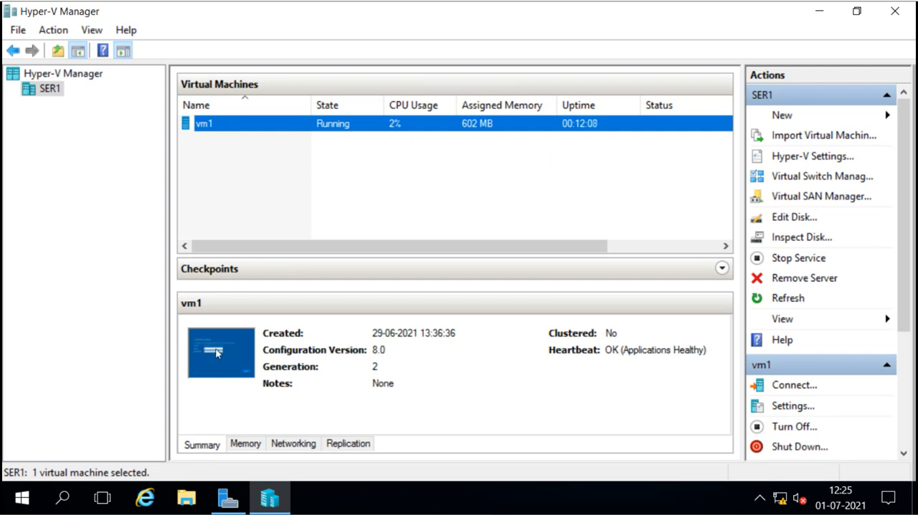
# Connect to the vm1 virtual machine and reposition its connection window so the guest screen can be used.
pyautogui.click(794, 385)
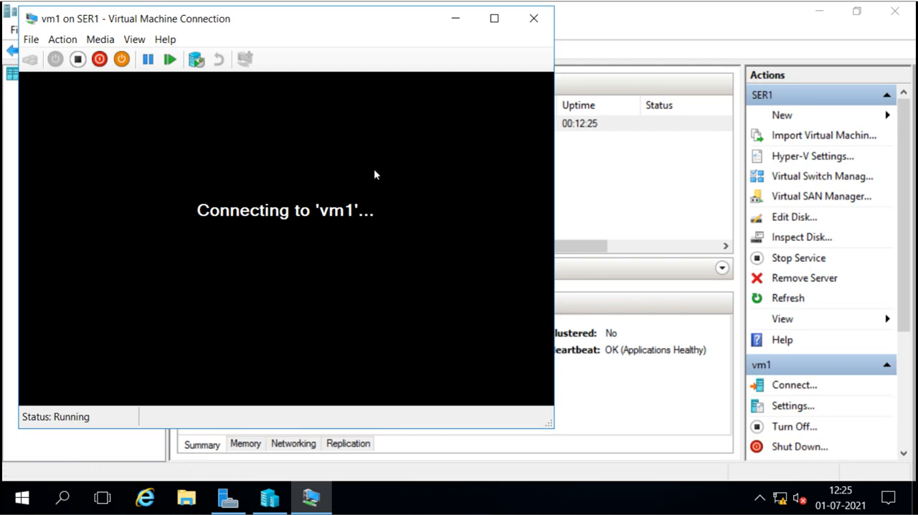
pyautogui.moveTo(311, 14); pyautogui.dragTo(388, 31)
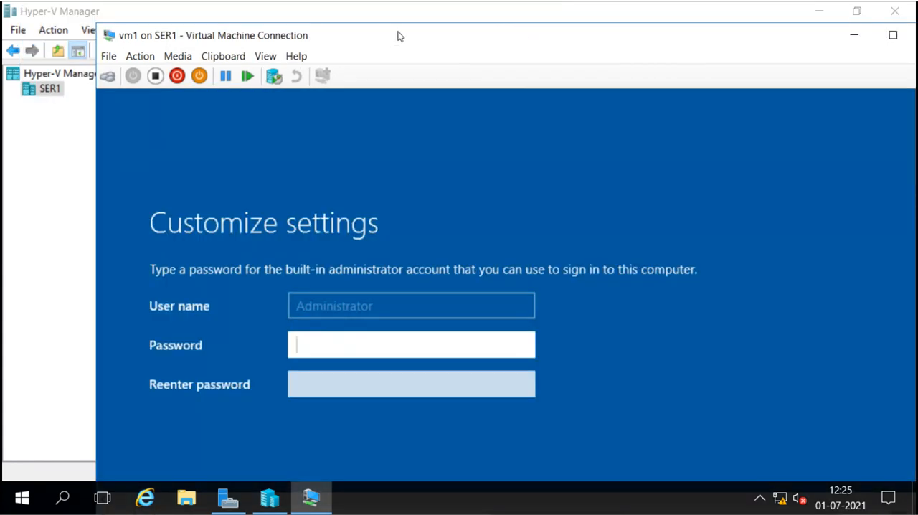
pyautogui.moveTo(399, 36); pyautogui.dragTo(321, 17)
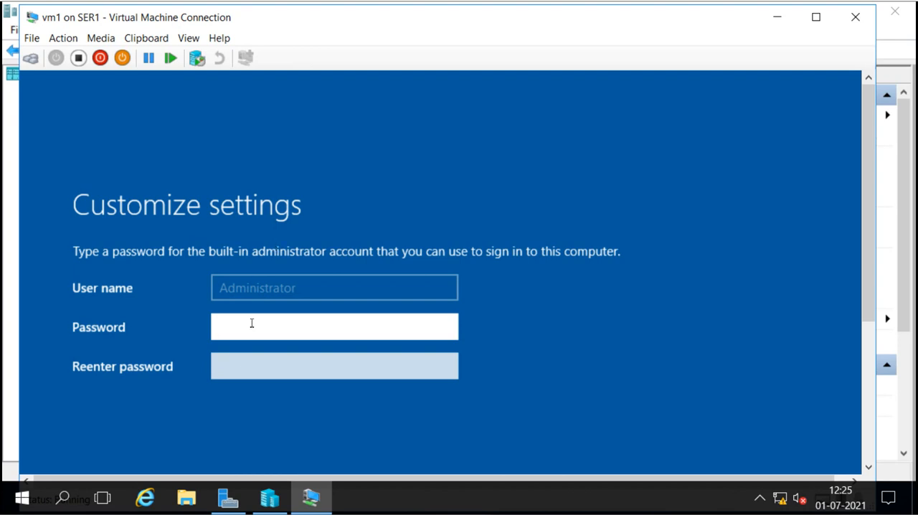
# Set and confirm the built-in Administrator account password, and finish the guest's initial Windows setup.
pyautogui.write('Passw0r')
pyautogui.press('Tab')
pyautogui.write('Passw0r')
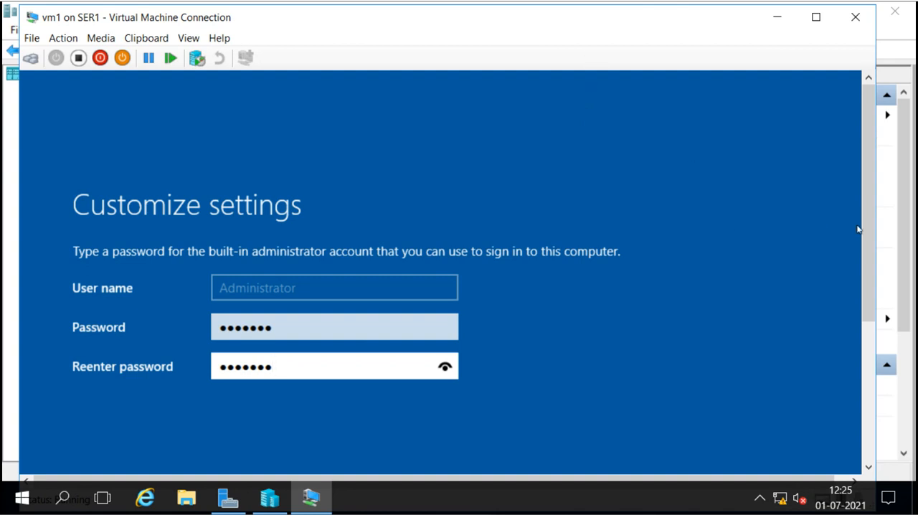
pyautogui.moveTo(871, 264); pyautogui.dragTo(865, 384)
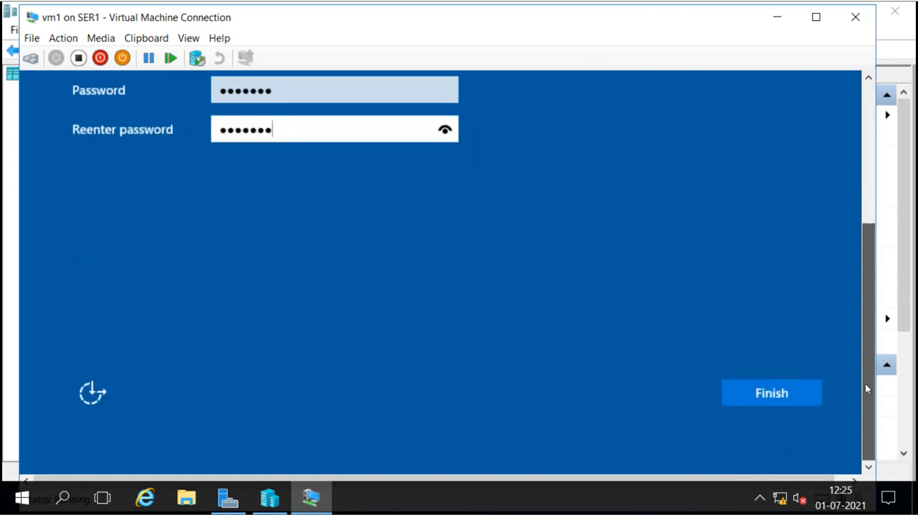
pyautogui.click(759, 393)
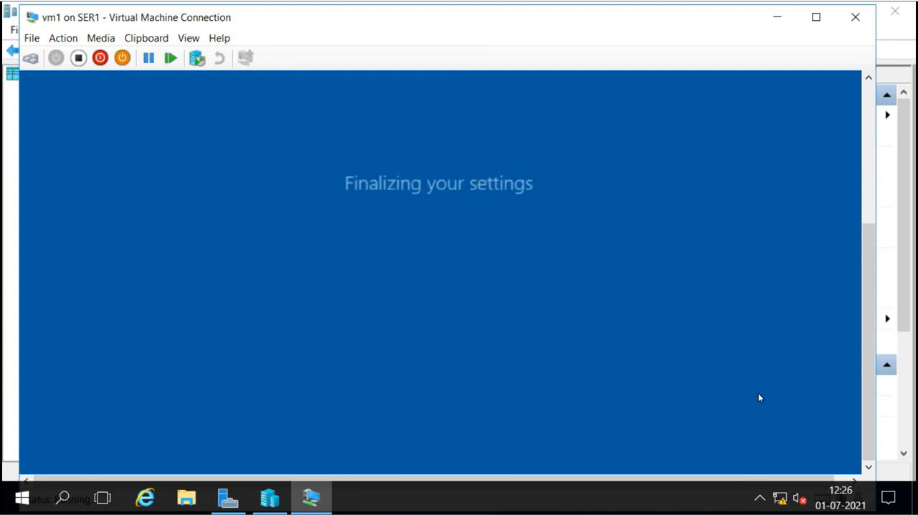
# Unlock the guest and sign in as Administrator with the account password.
pyautogui.moveTo(869, 351); pyautogui.dragTo(872, 292)
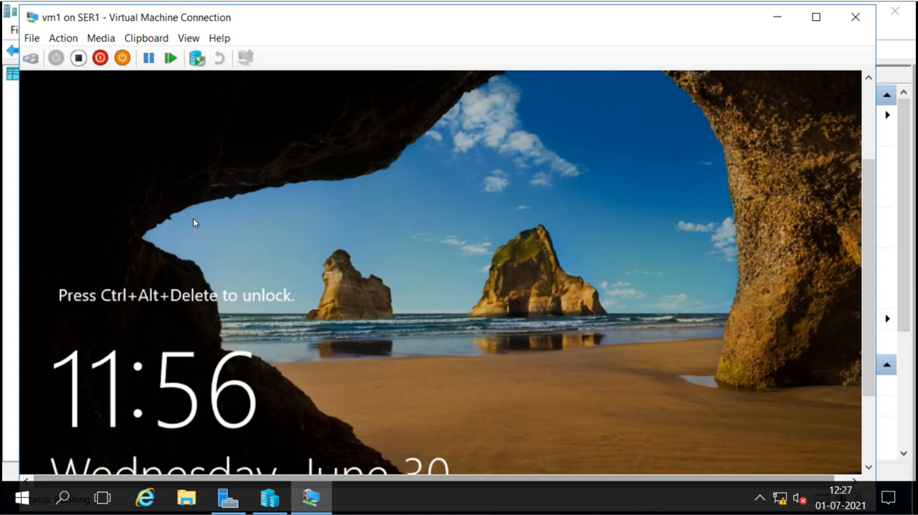
pyautogui.click(32, 59)
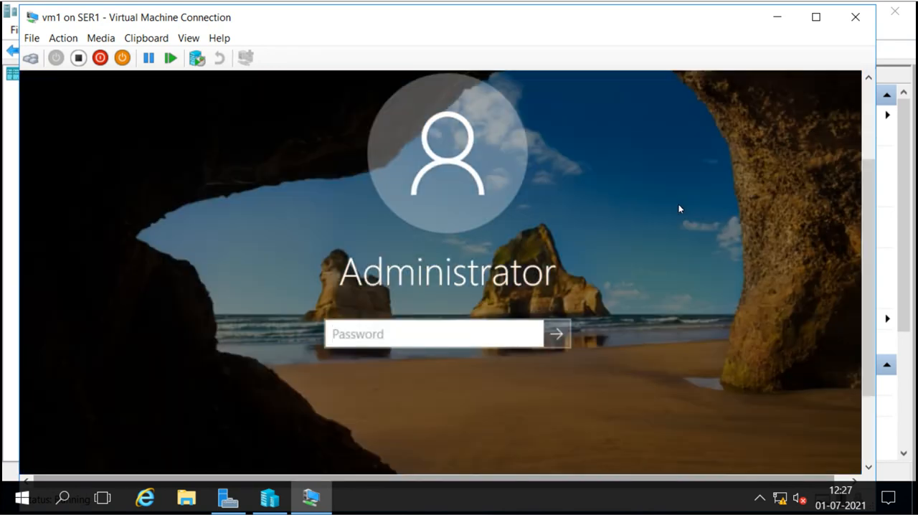
pyautogui.click(473, 335)
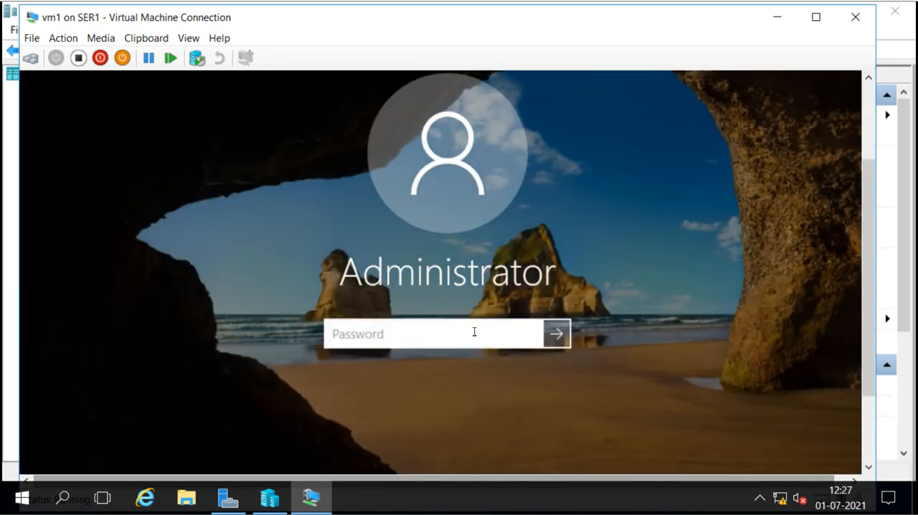
pyautogui.write('*****')
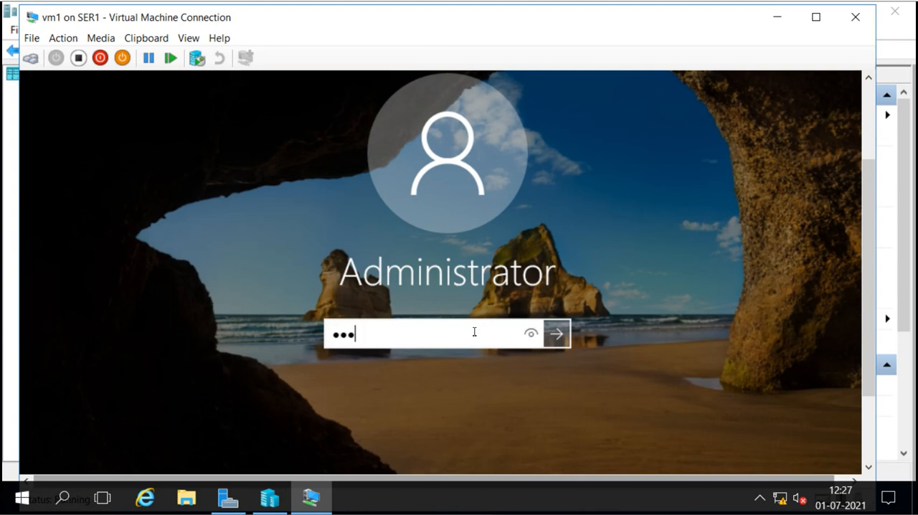
pyautogui.write('**')
pyautogui.press('Return')
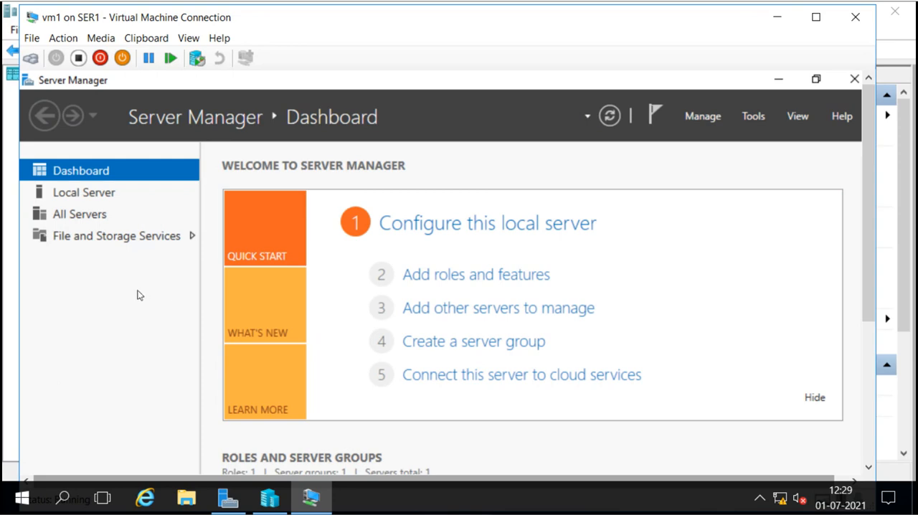
# Review the guest's local server properties, including installed memory, and check which adapters its Network Connections window lists.
pyautogui.click(94, 198)
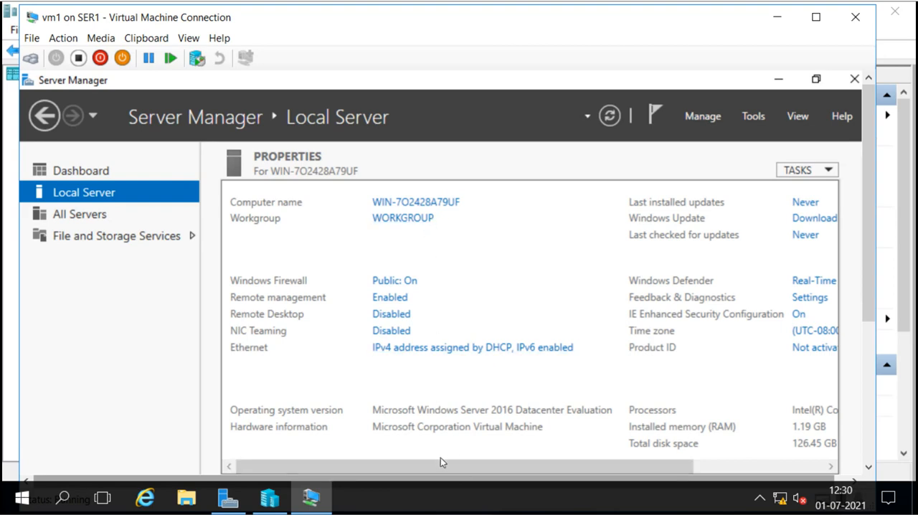
pyautogui.moveTo(441, 466); pyautogui.dragTo(620, 462)
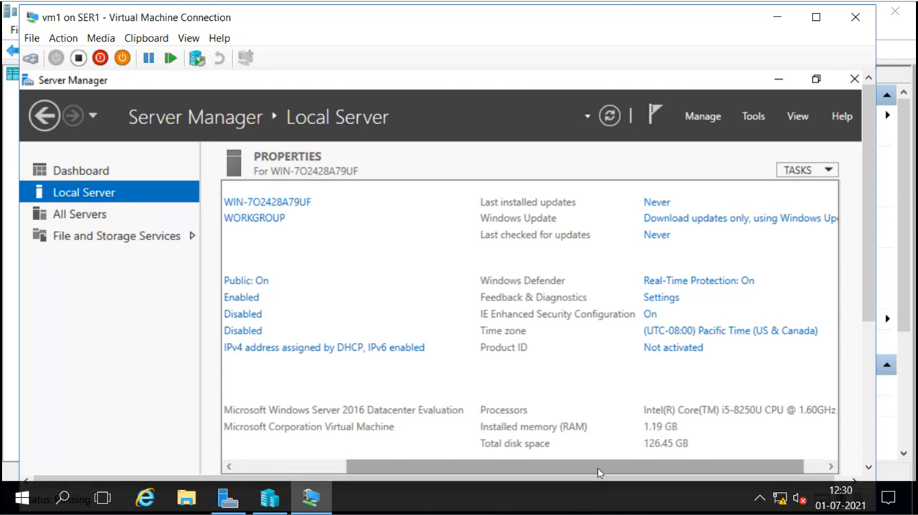
pyautogui.moveTo(598, 473); pyautogui.dragTo(580, 473)
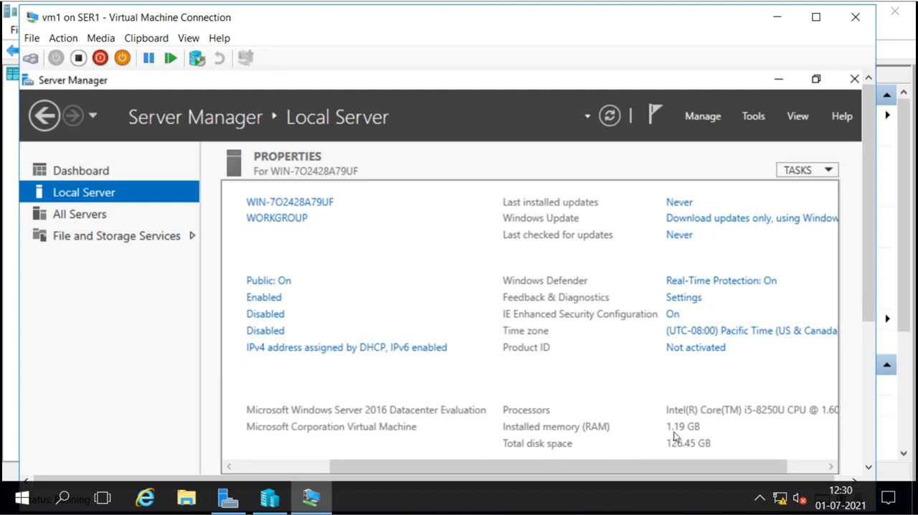
pyautogui.moveTo(559, 467); pyautogui.dragTo(466, 470)
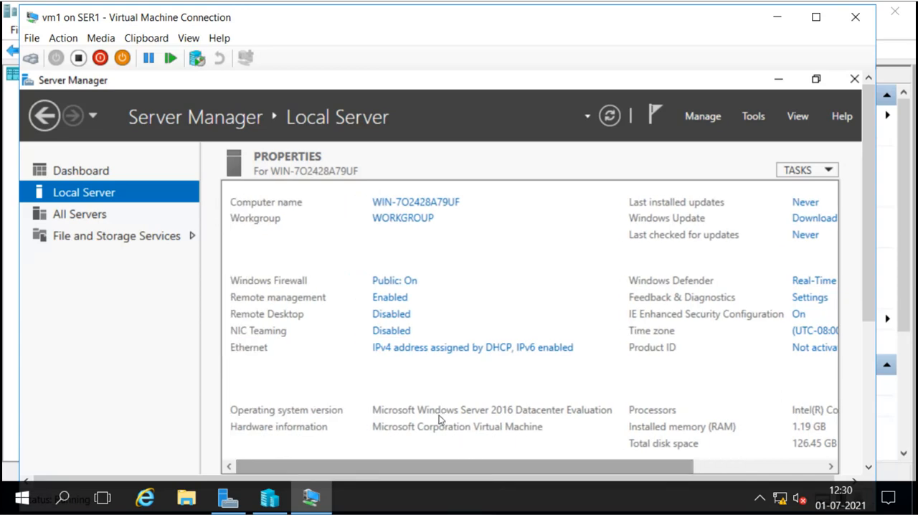
pyautogui.click(477, 352)
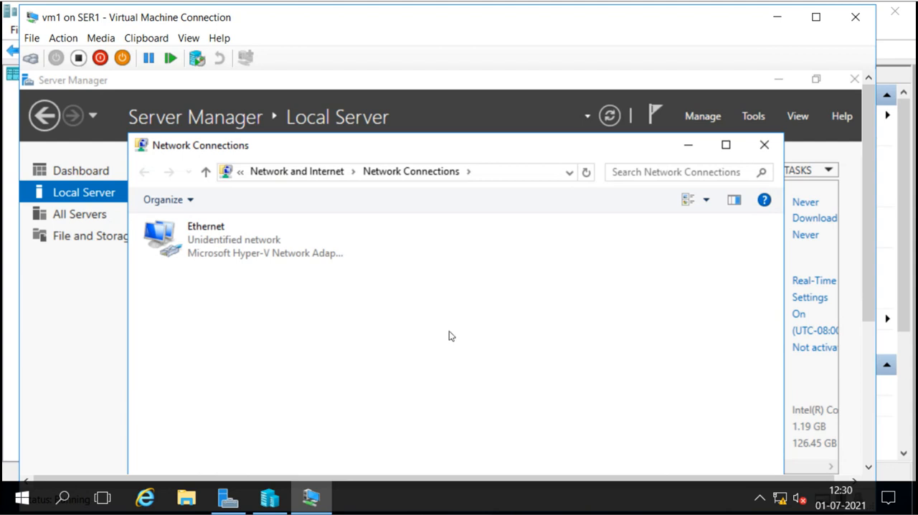
pyautogui.click(762, 146)
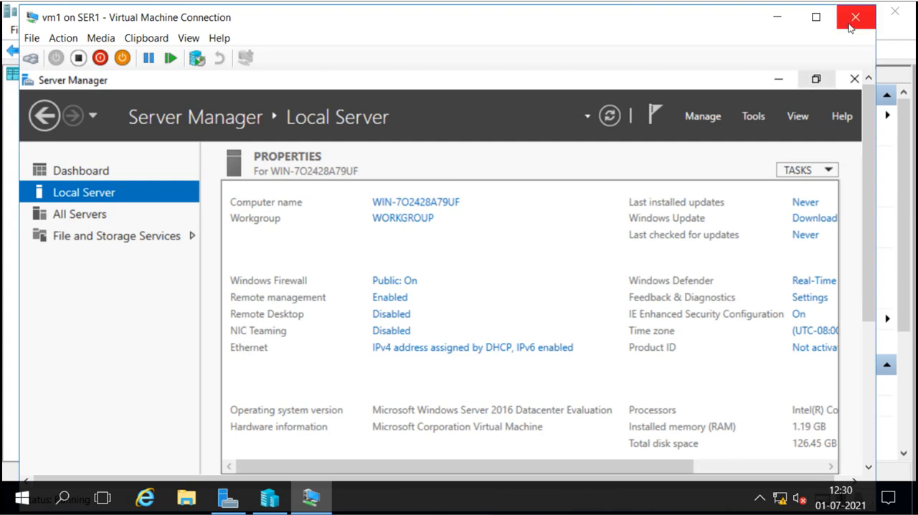
# Minimize the vm1 connection window and view the memory page of vm1's settings in Hyper-V Manager.
pyautogui.click(777, 18)
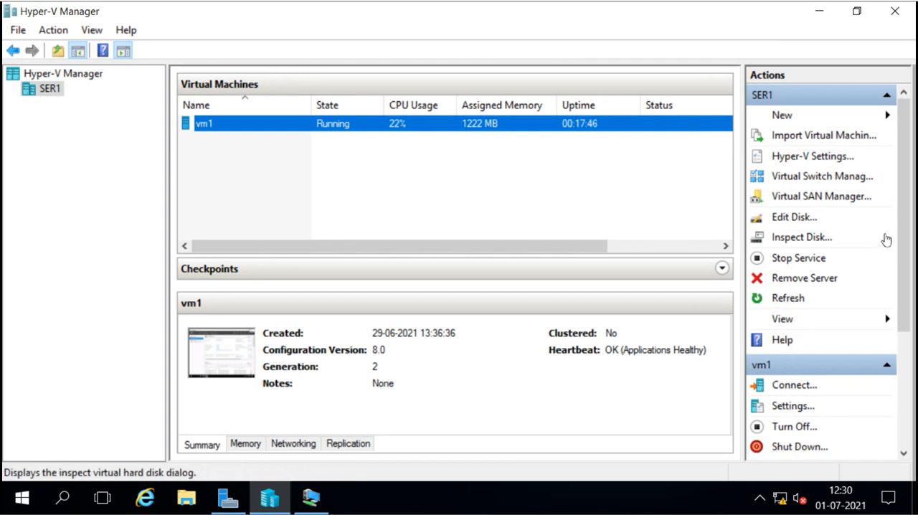
pyautogui.moveTo(907, 241); pyautogui.dragTo(901, 343)
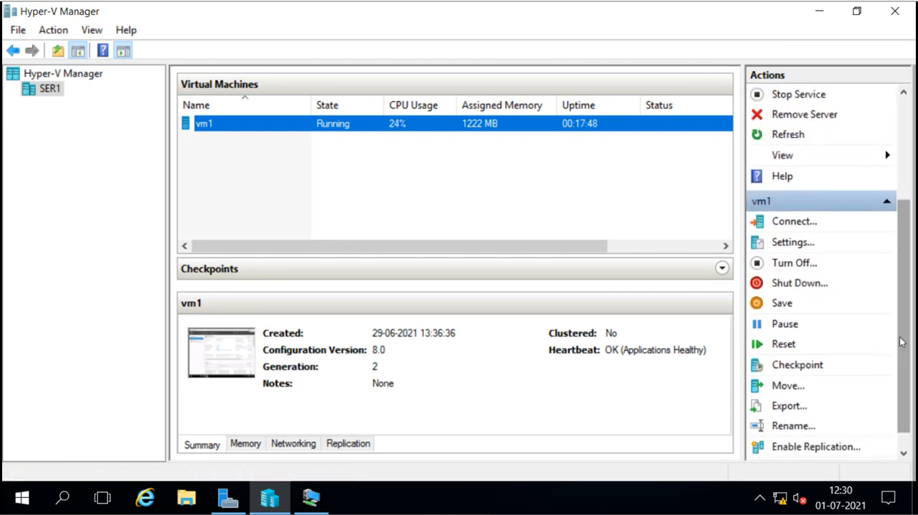
pyautogui.click(792, 243)
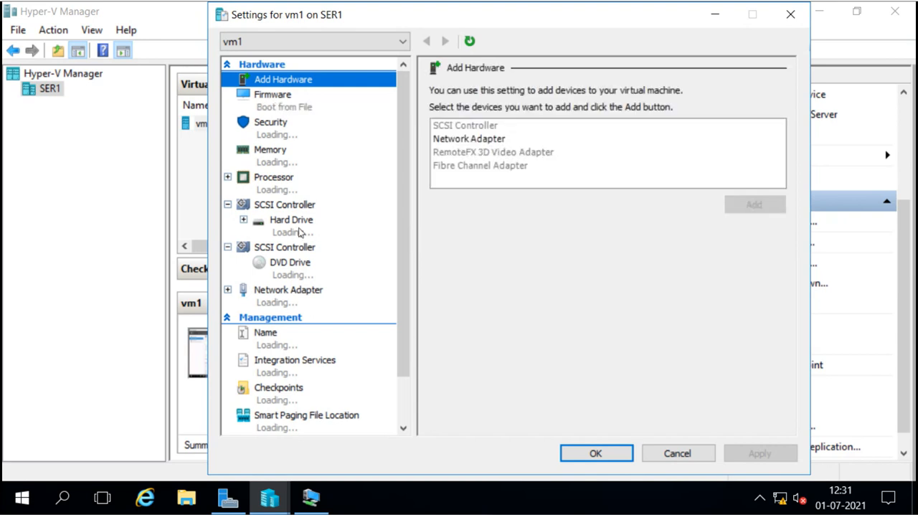
pyautogui.click(271, 152)
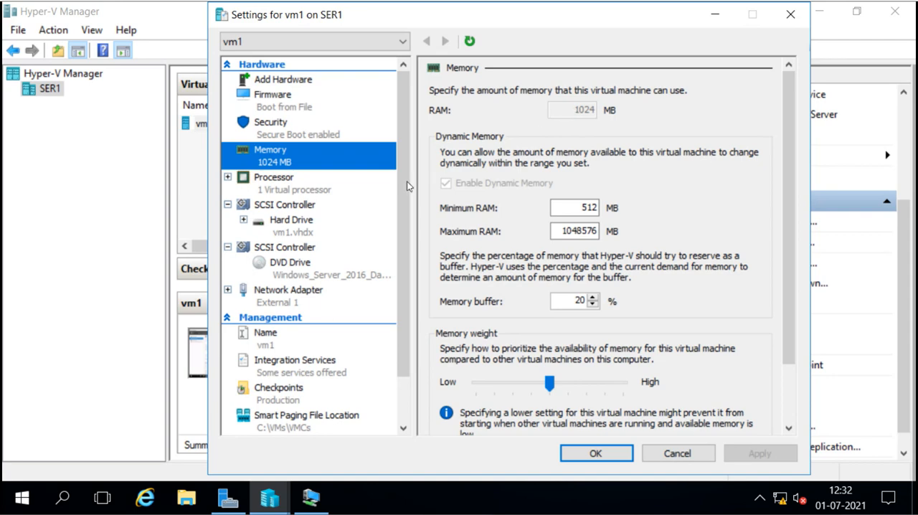
# Inspect vm1's existing network adapter settings and the feature pages grouped under that adapter.
pyautogui.scroll(-2, 402, 218)
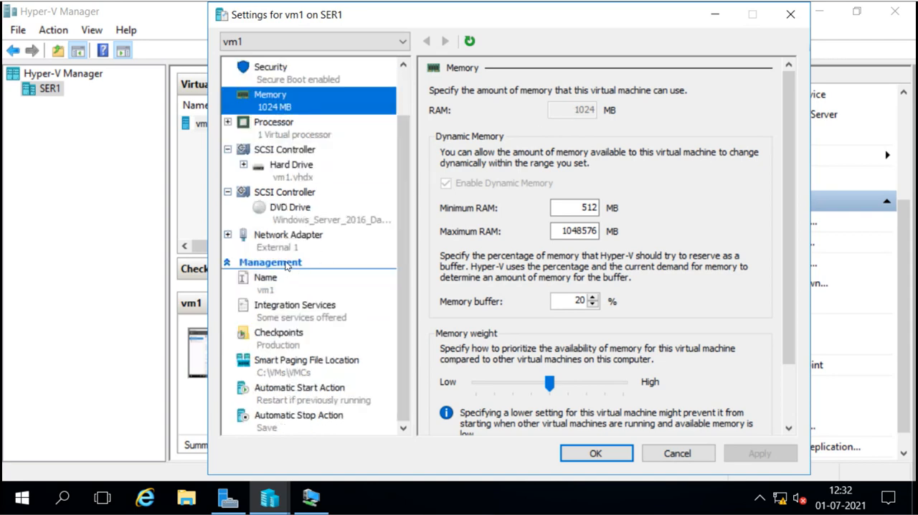
pyautogui.click(273, 235)
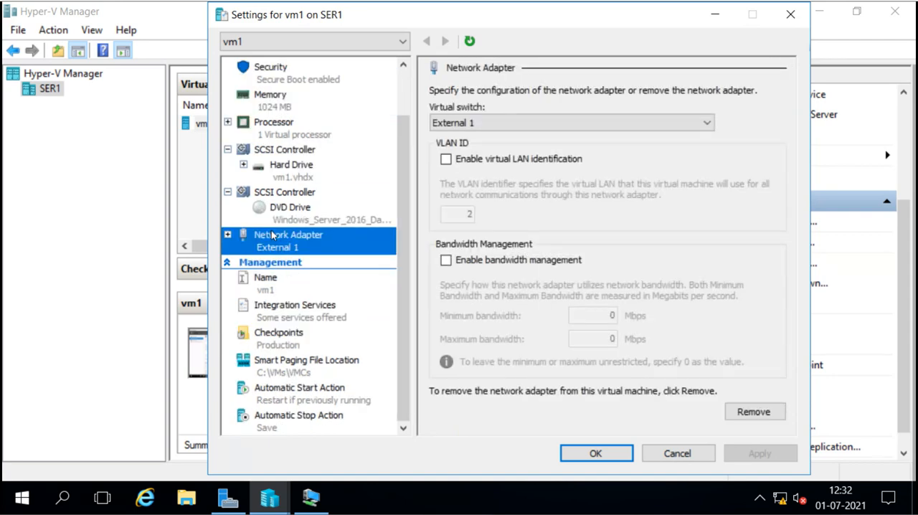
pyautogui.click(228, 236)
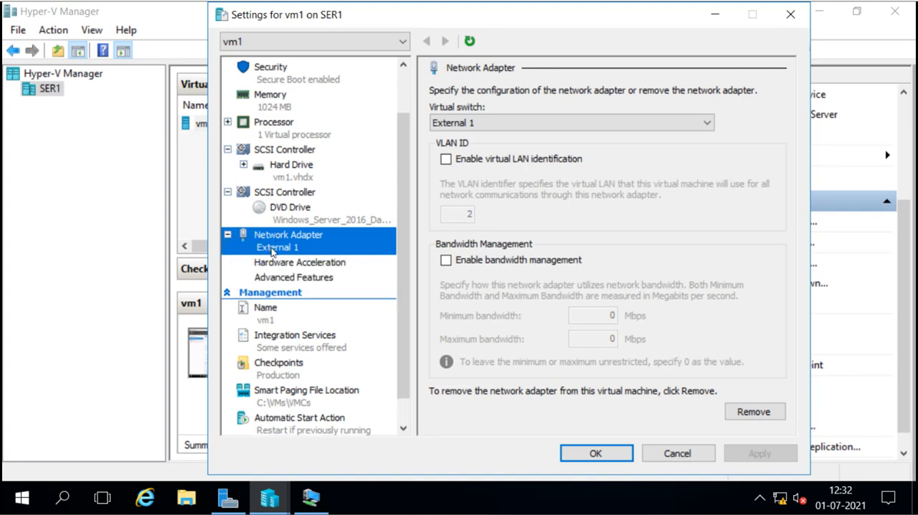
pyautogui.click(228, 235)
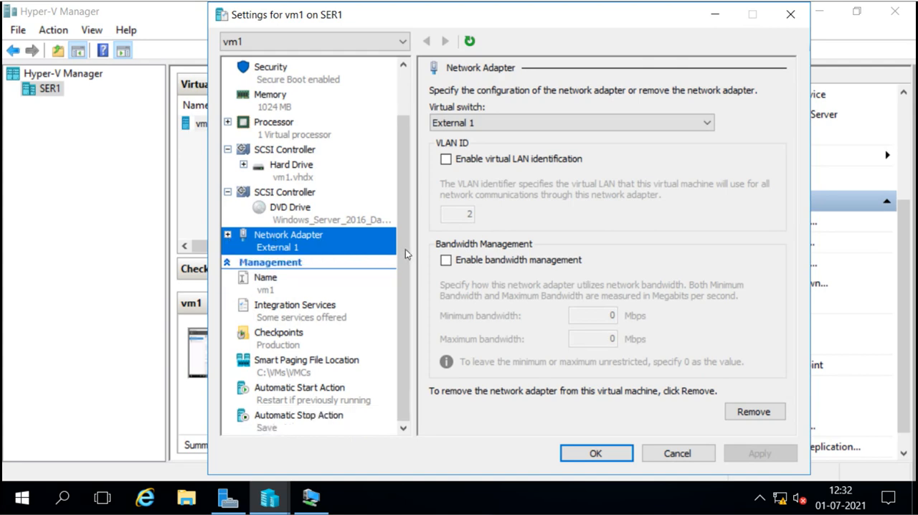
pyautogui.moveTo(405, 249); pyautogui.dragTo(406, 128)
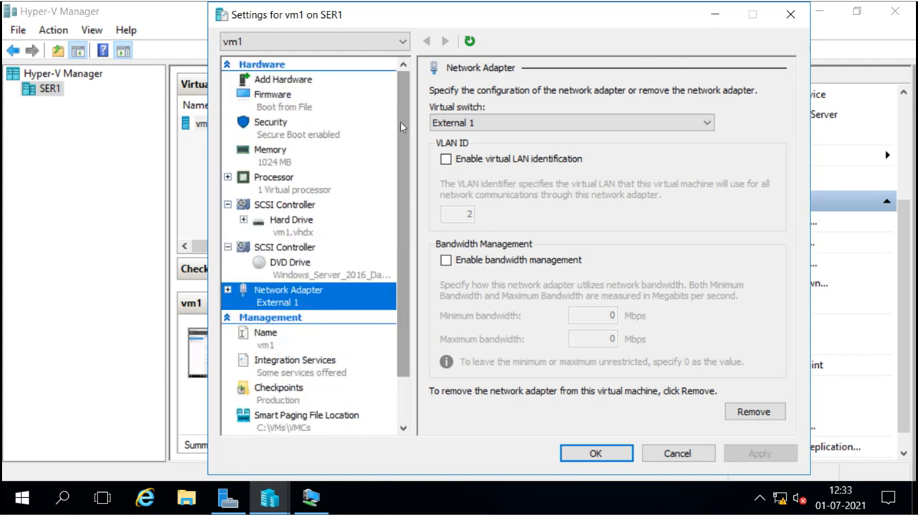
# Add a second network adapter to the running vm1, connect it to the External 1 virtual switch and save the settings.
pyautogui.click(276, 83)
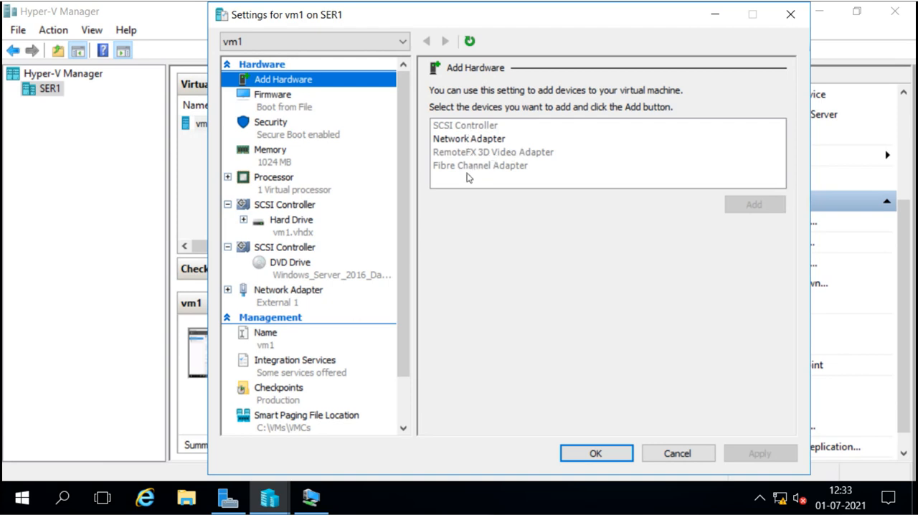
pyautogui.click(471, 142)
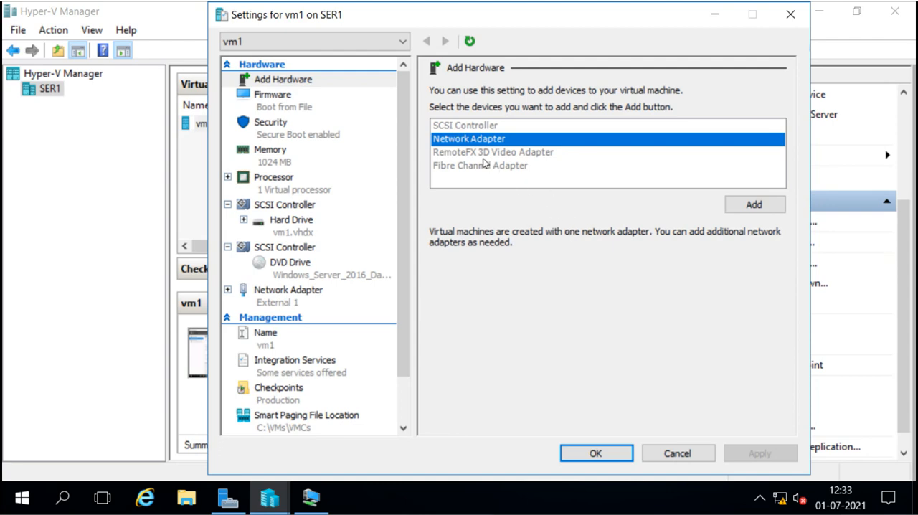
pyautogui.moveTo(555, 162)
pyautogui.click(763, 205)
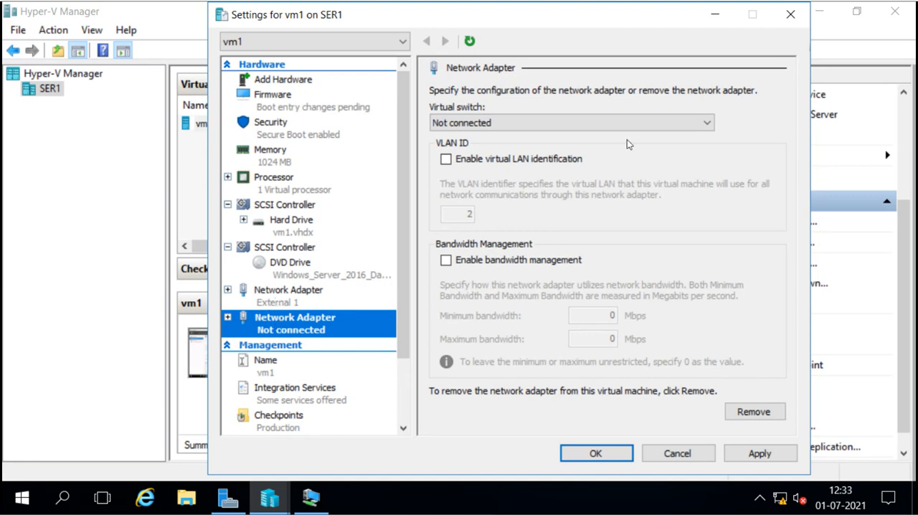
pyautogui.click(707, 125)
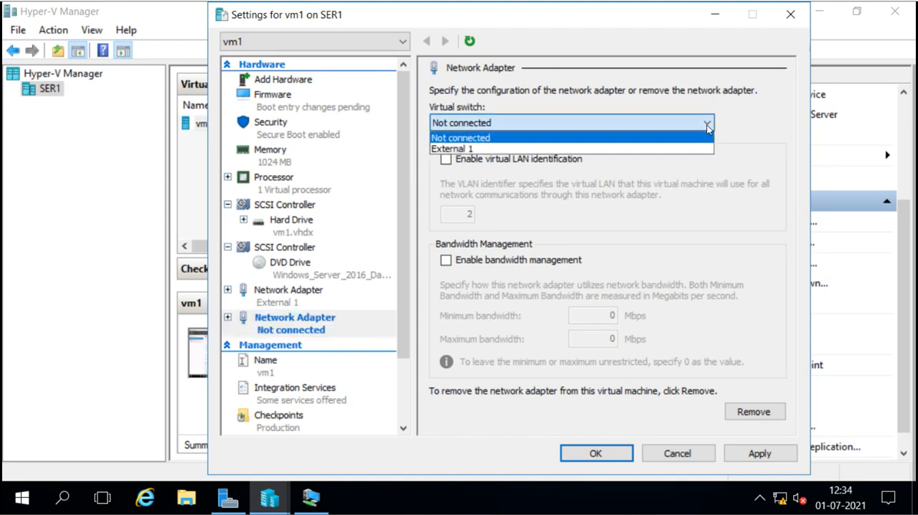
pyautogui.click(523, 151)
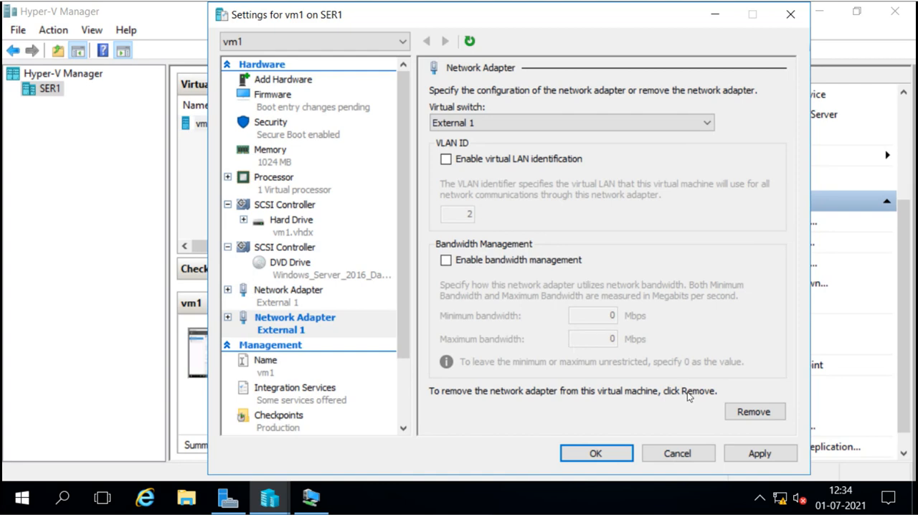
pyautogui.click(614, 453)
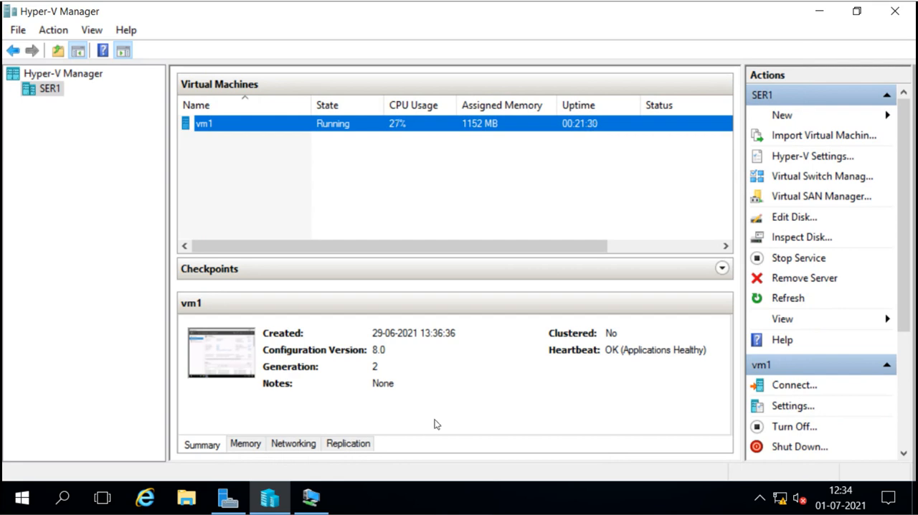
# Return to the vm1 connection window and refresh the Local Server properties in Server Manager.
pyautogui.click(311, 496)
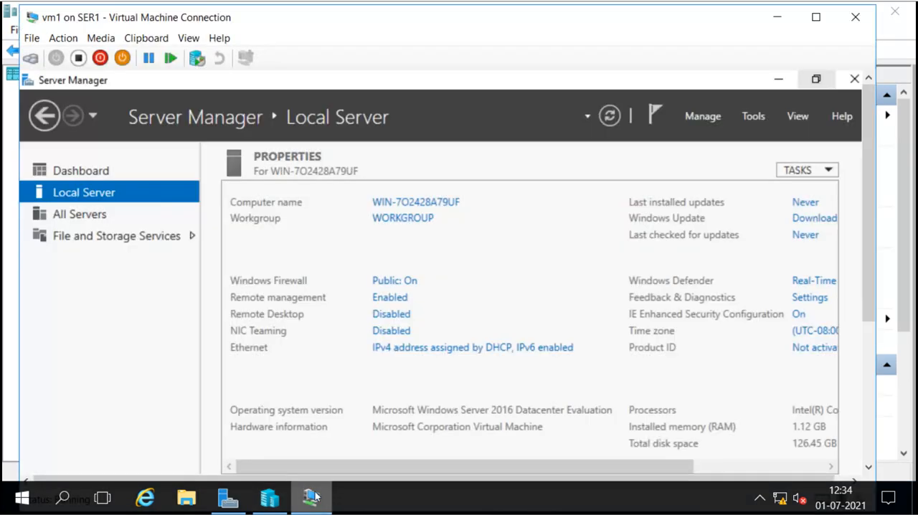
pyautogui.click(607, 123)
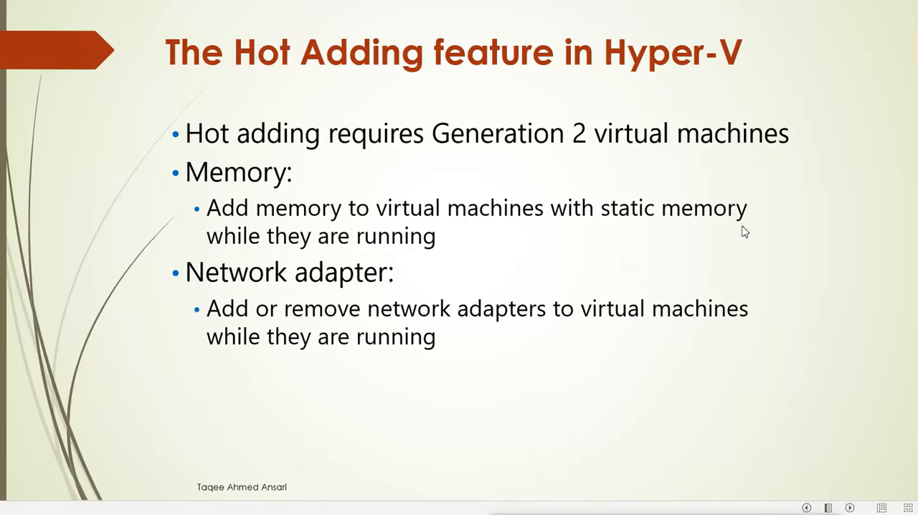
pyautogui.click(745, 232)
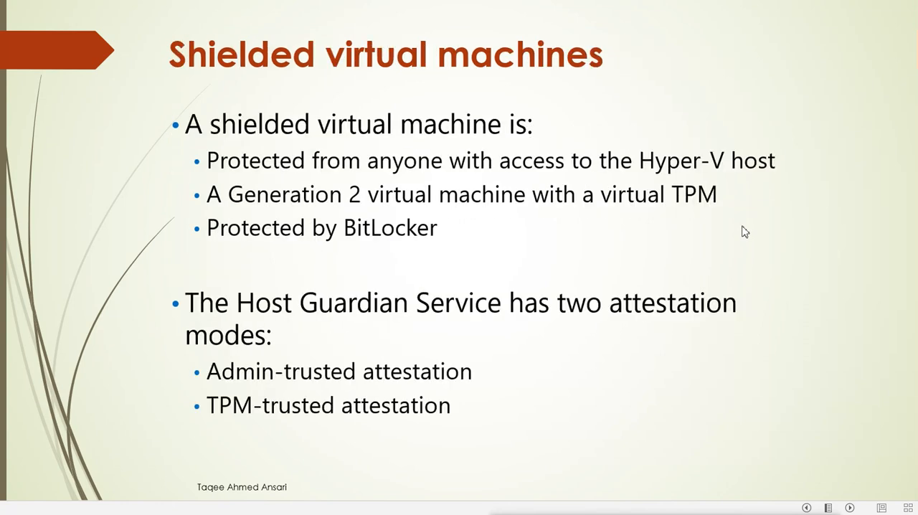
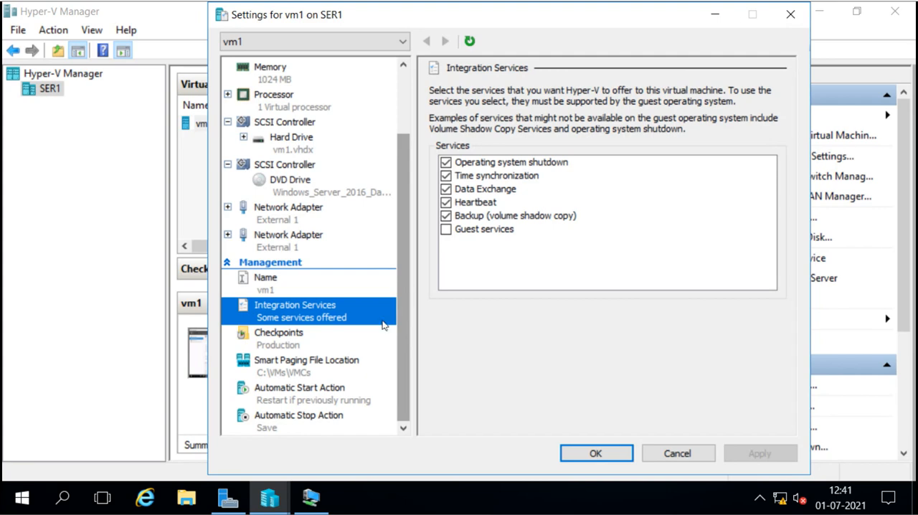
# View vm1's smart paging file location and mark the second External 1 network adapter for removal.
pyautogui.click(311, 368)
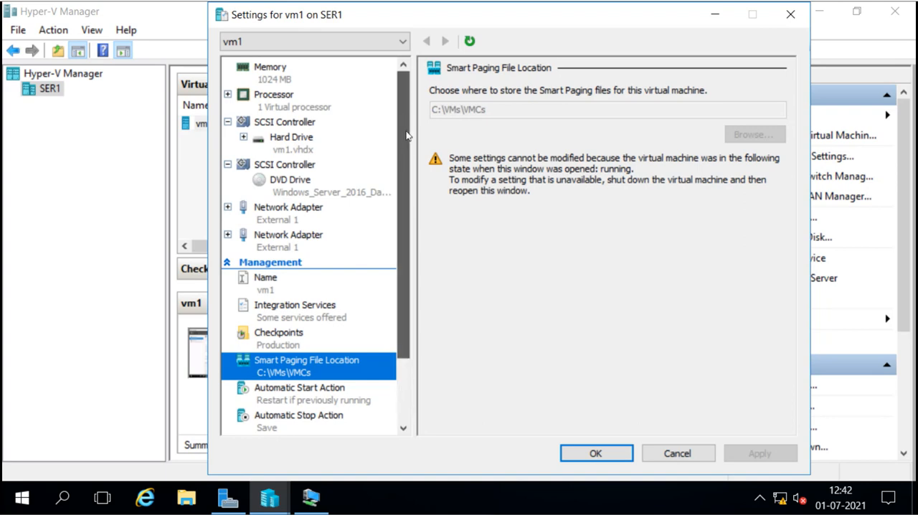
pyautogui.scroll(2, 406, 133)
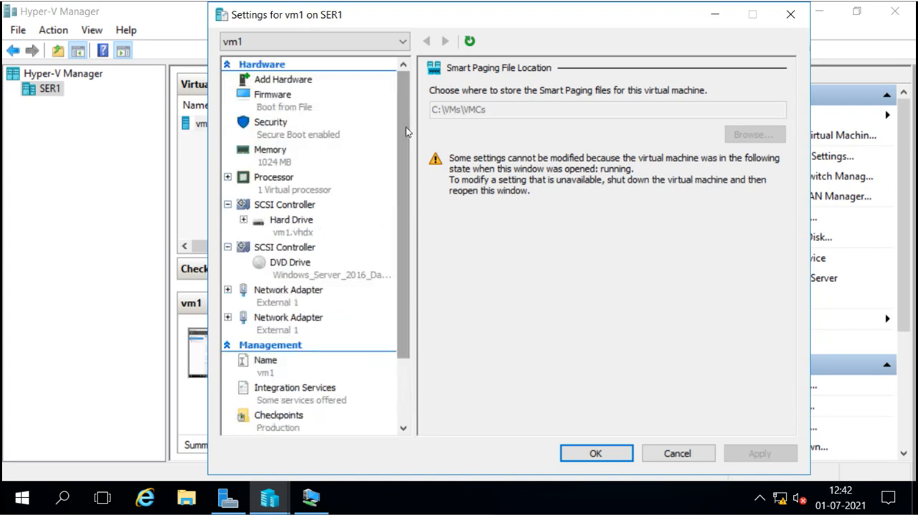
pyautogui.click(287, 326)
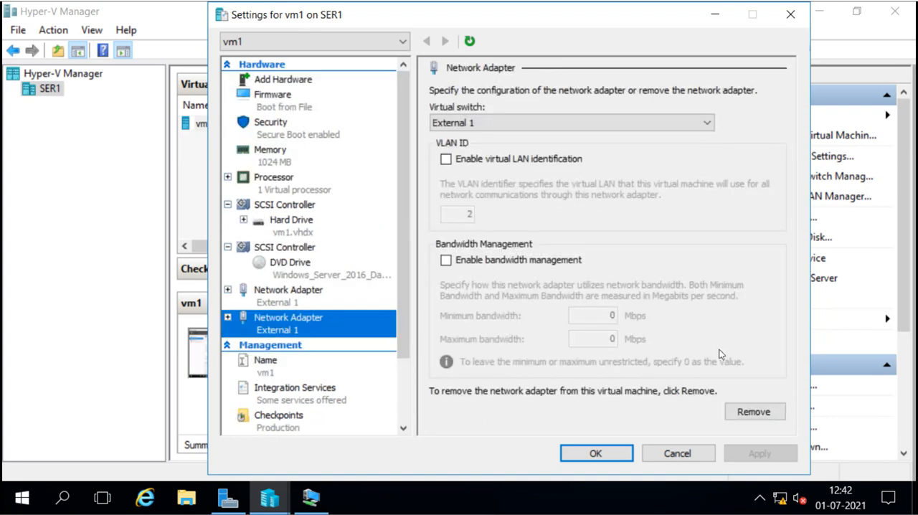
pyautogui.click(750, 412)
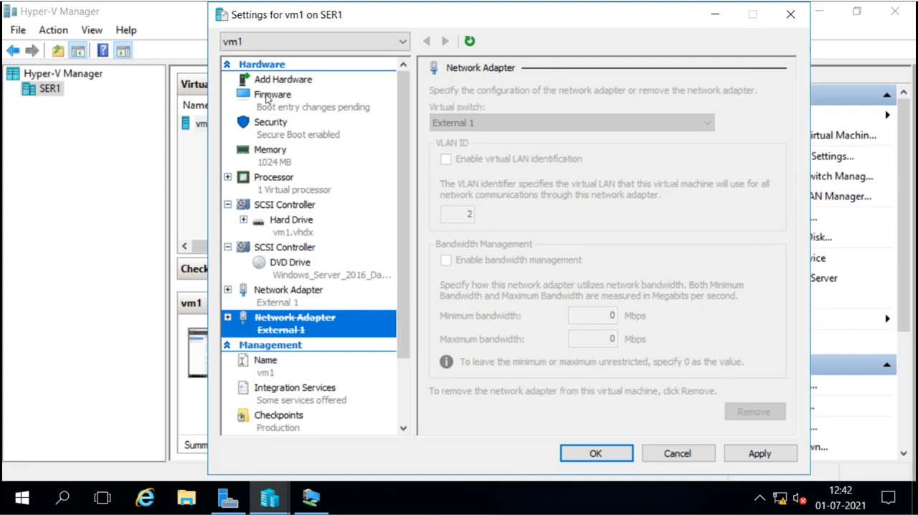
# Review which hardware can be added to the running vm1, along with its firmware boot order and security settings.
pyautogui.click(291, 82)
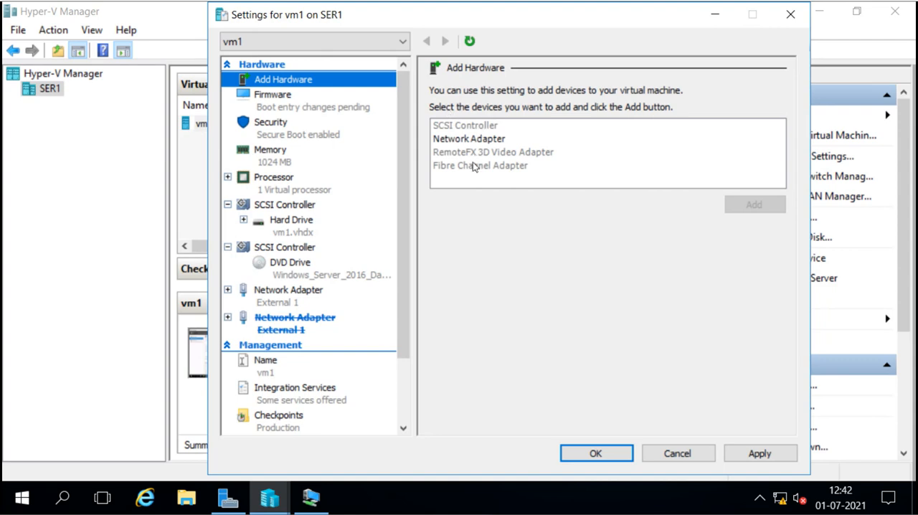
pyautogui.click(293, 96)
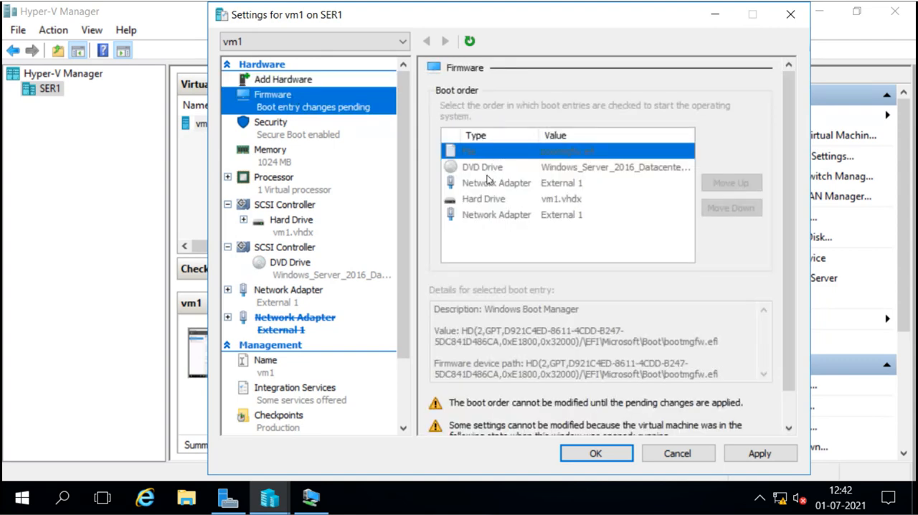
pyautogui.click(292, 140)
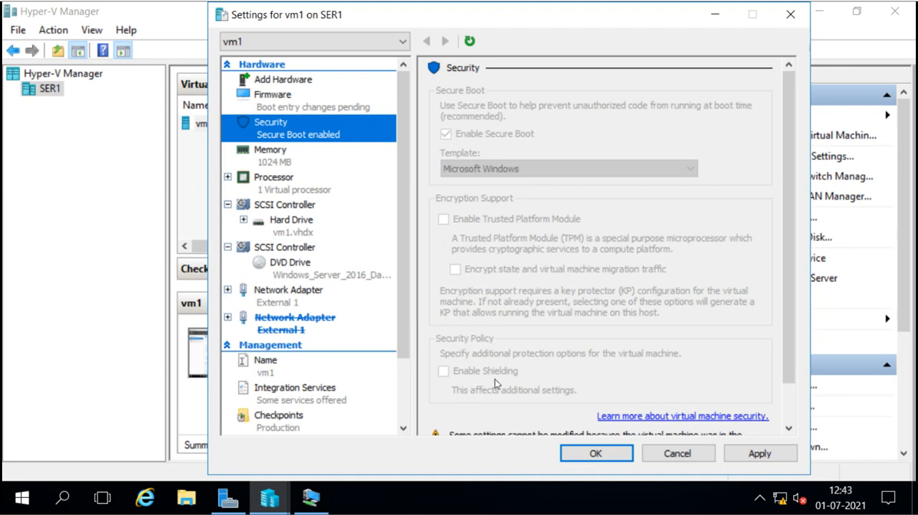
# Examine vm1's memory settings, including the minimum and maximum RAM, memory buffer and memory weight.
pyautogui.click(281, 162)
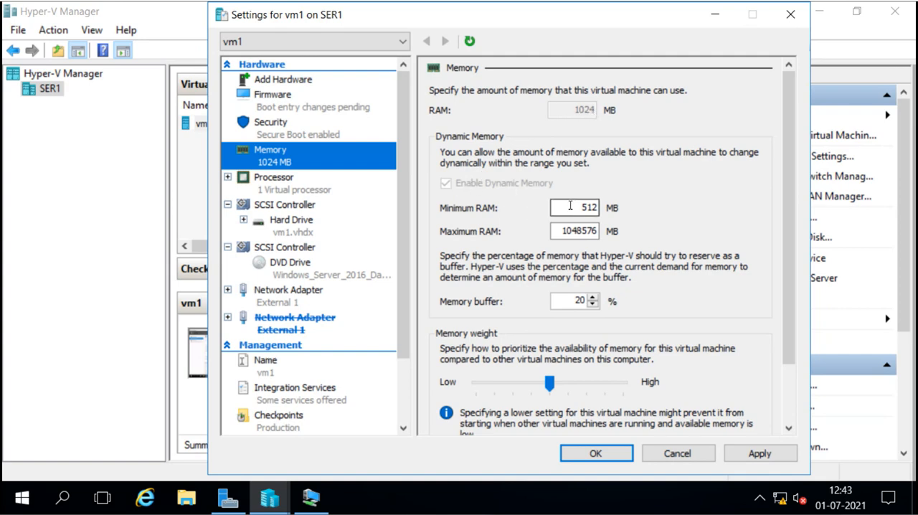
pyautogui.moveTo(582, 206); pyautogui.dragTo(599, 207)
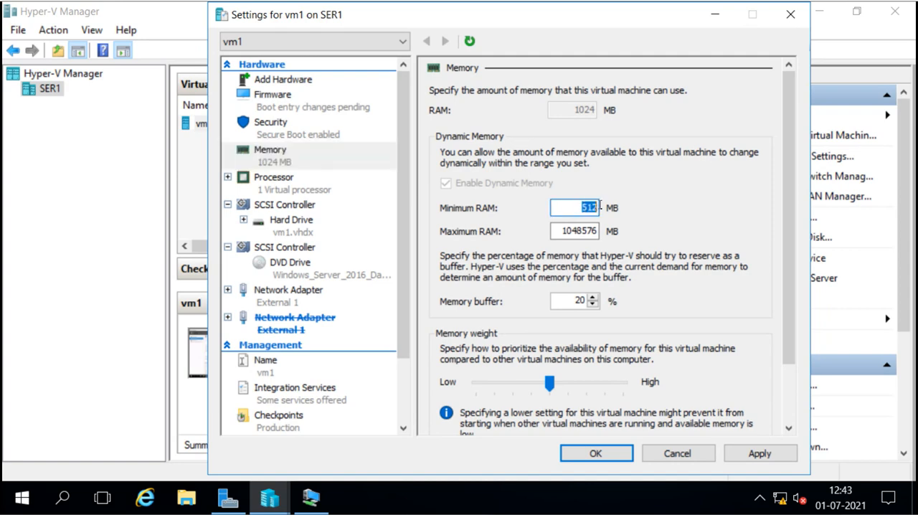
pyautogui.click(560, 231)
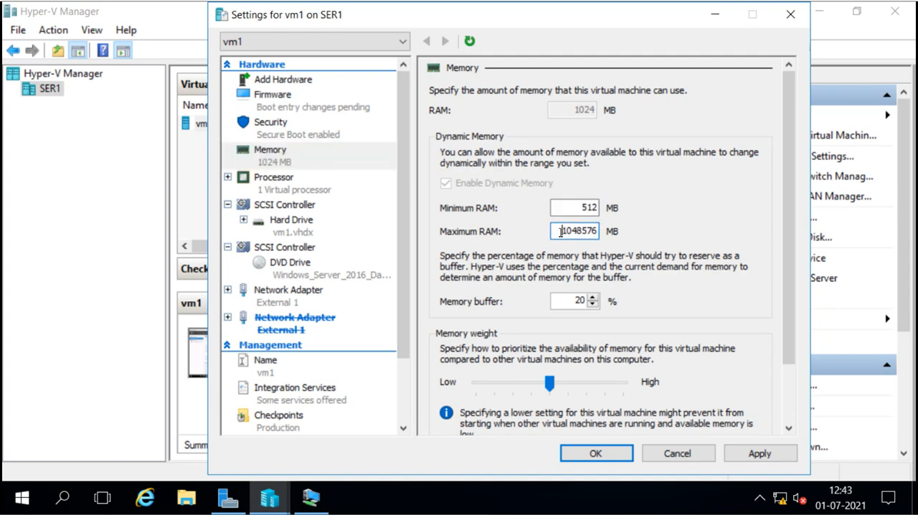
pyautogui.moveTo(561, 231); pyautogui.dragTo(602, 236)
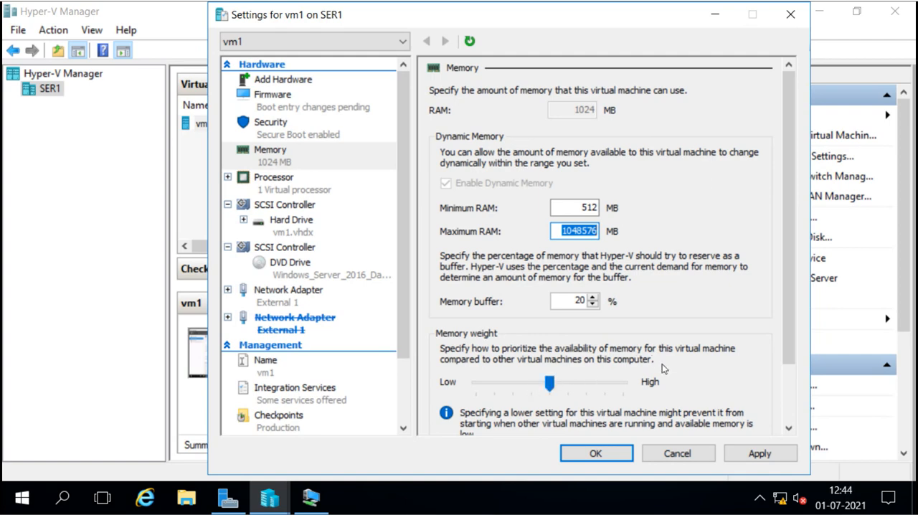
pyautogui.scroll(-3, 662, 364)
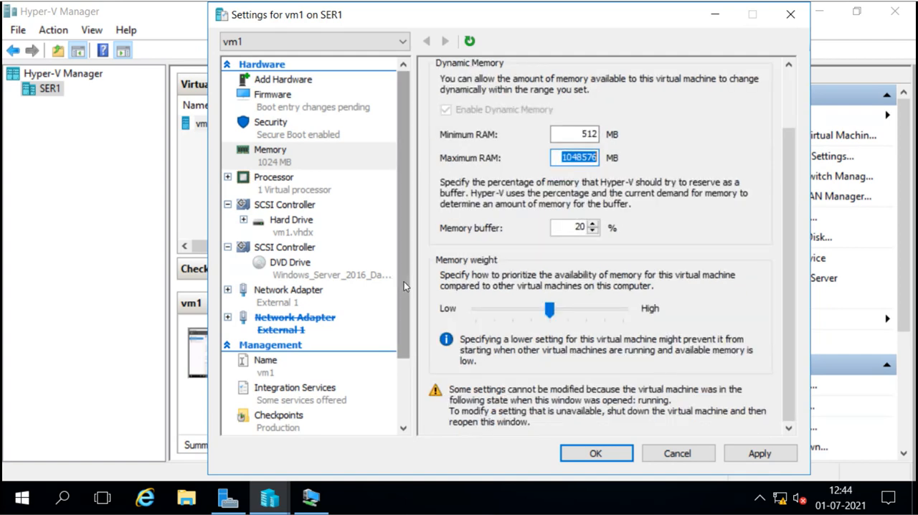
# Look through vm1's processor resource controls, the first SCSI controller and its attached hard drive.
pyautogui.click(297, 191)
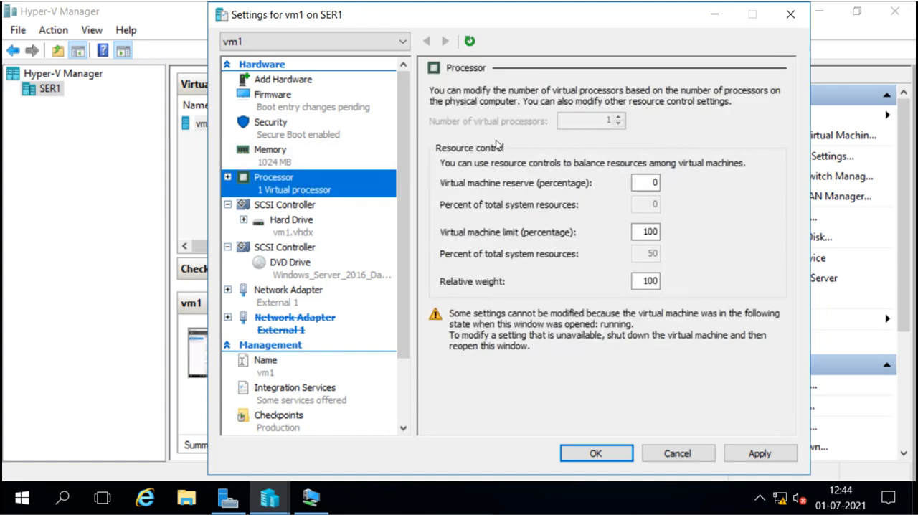
pyautogui.click(284, 207)
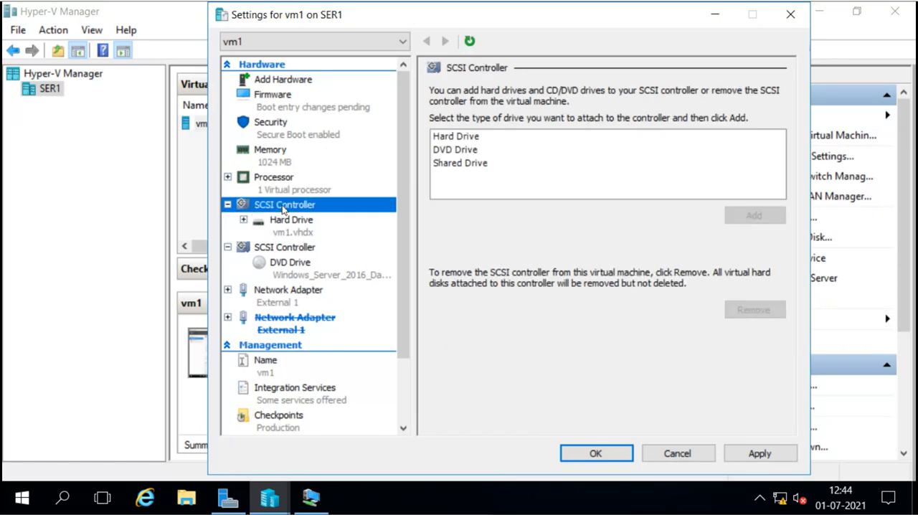
pyautogui.click(285, 225)
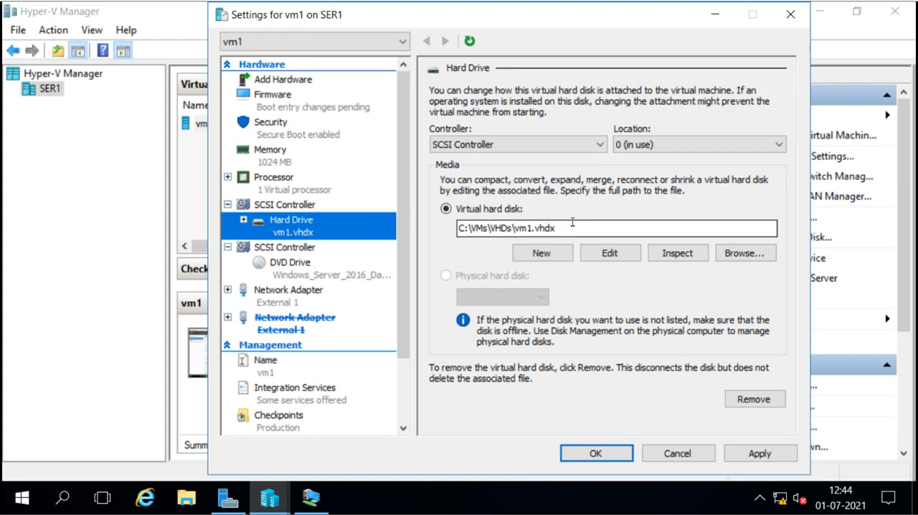
# Check the available edit actions for vm1.vhdx in the Edit Virtual Hard Disk Wizard, cancel it, and inspect the disk's properties.
pyautogui.click(608, 255)
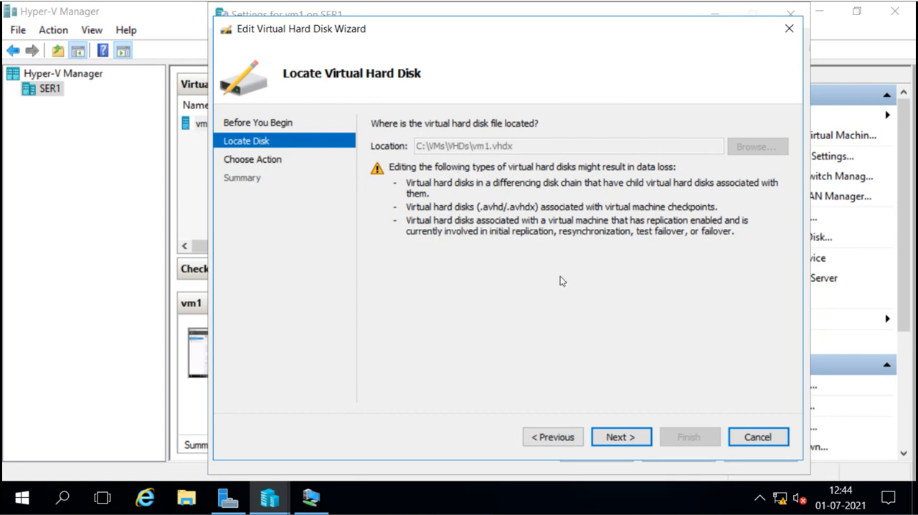
pyautogui.click(620, 438)
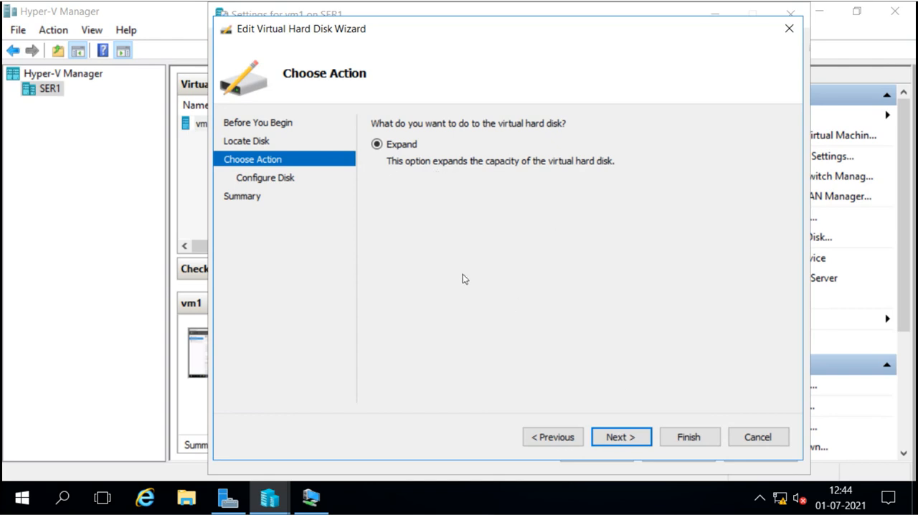
pyautogui.click(773, 437)
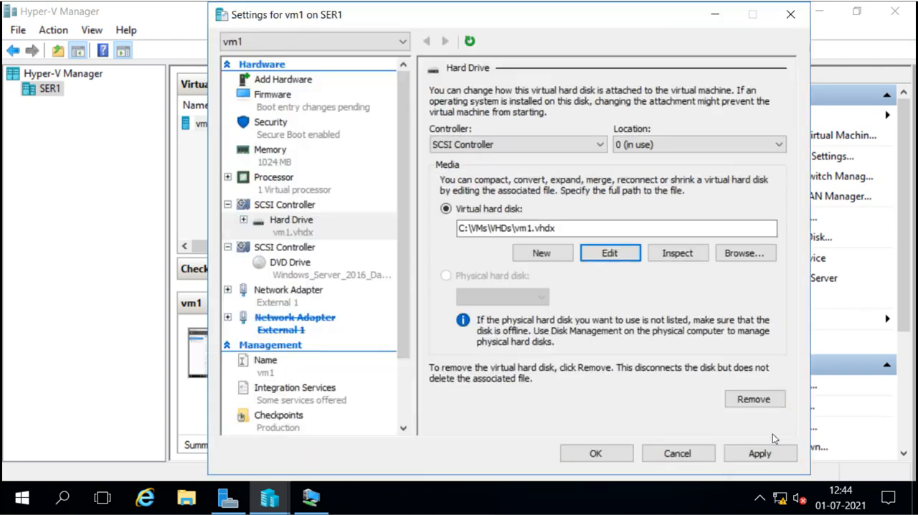
pyautogui.click(679, 253)
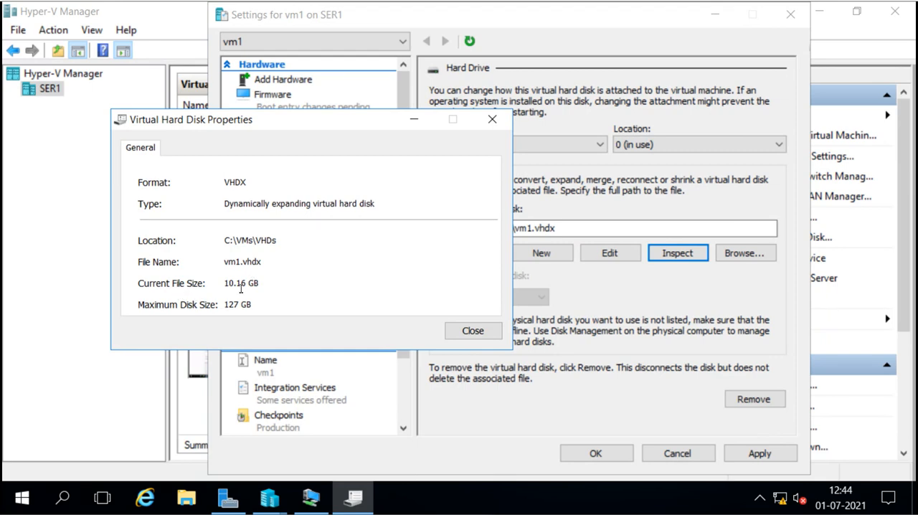
pyautogui.click(492, 334)
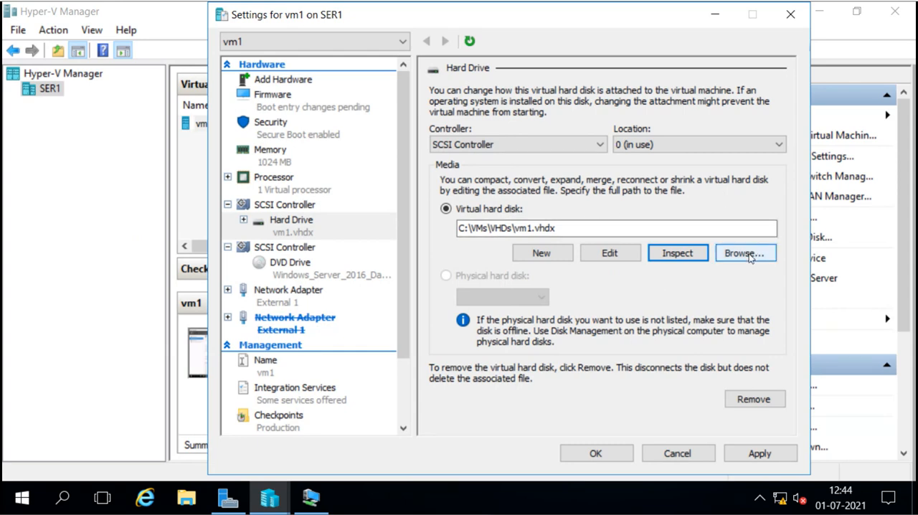
# Review the second SCSI controller, its DVD drive media and the remaining network adapter's settings.
pyautogui.click(291, 249)
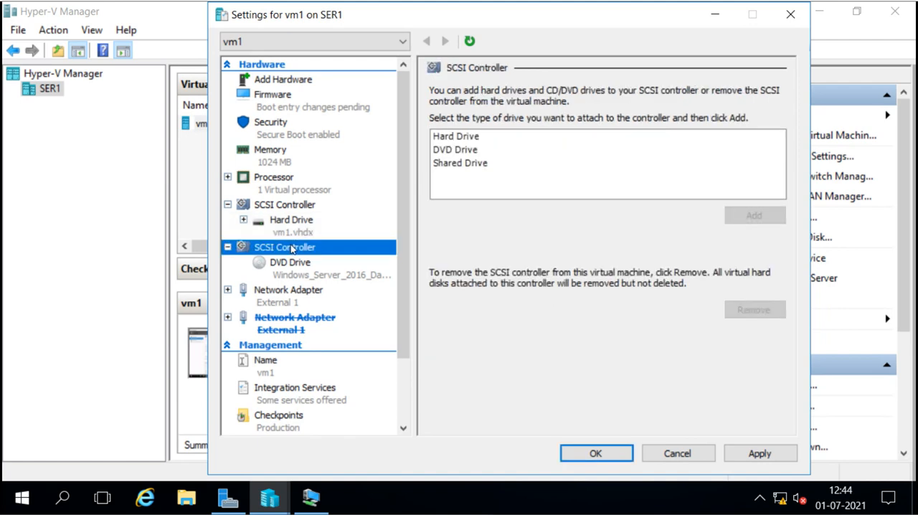
pyautogui.click(291, 265)
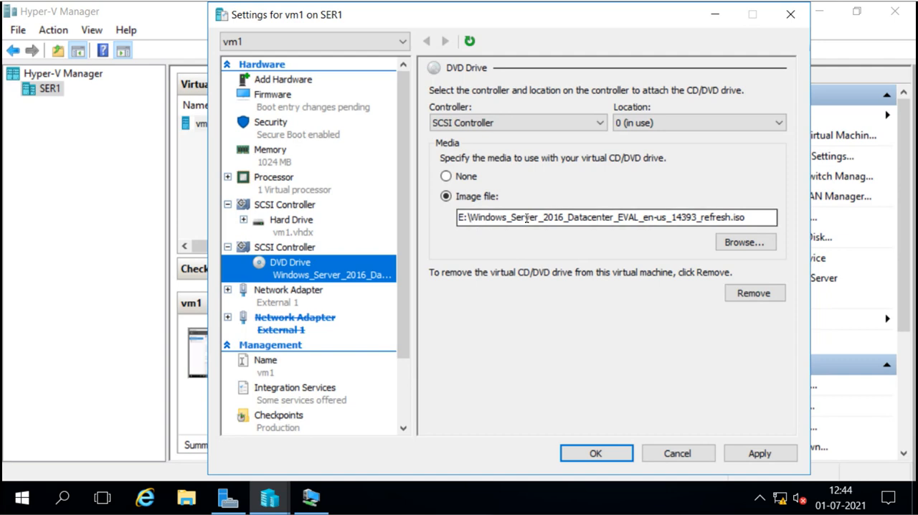
pyautogui.click(275, 299)
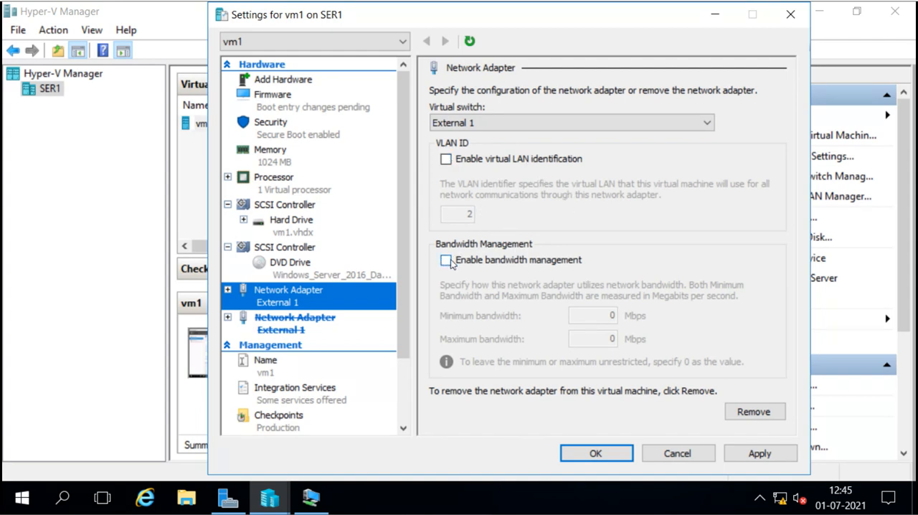
# Go through vm1's management settings from the name and integration services to checkpoints, smart paging and automatic start and stop actions.
pyautogui.click(403, 372)
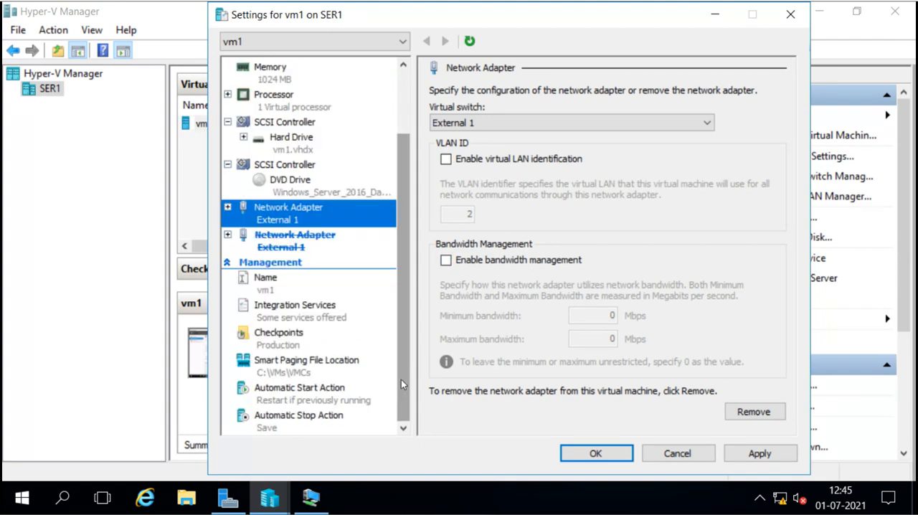
pyautogui.click(251, 281)
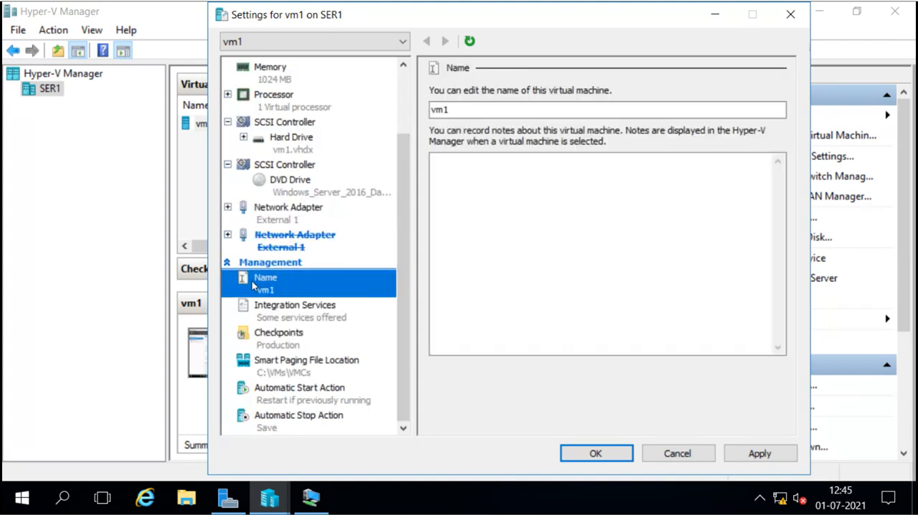
pyautogui.click(274, 314)
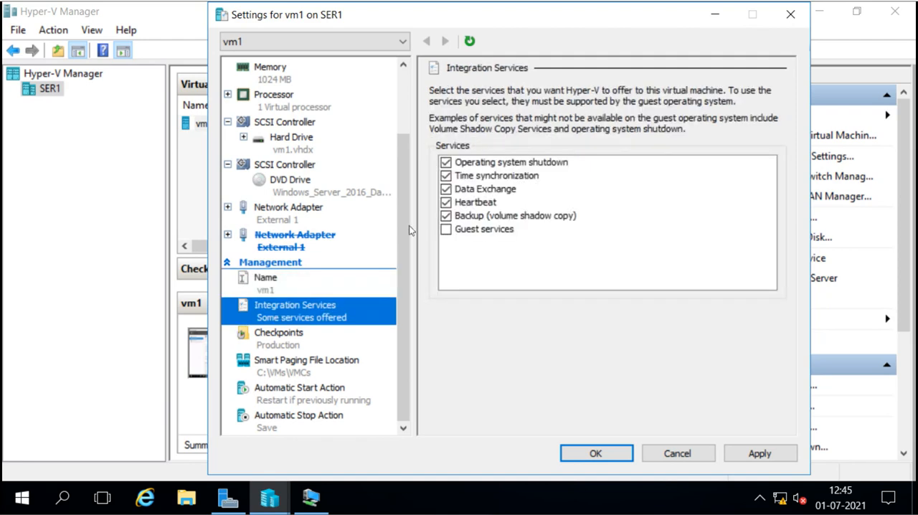
pyautogui.click(282, 347)
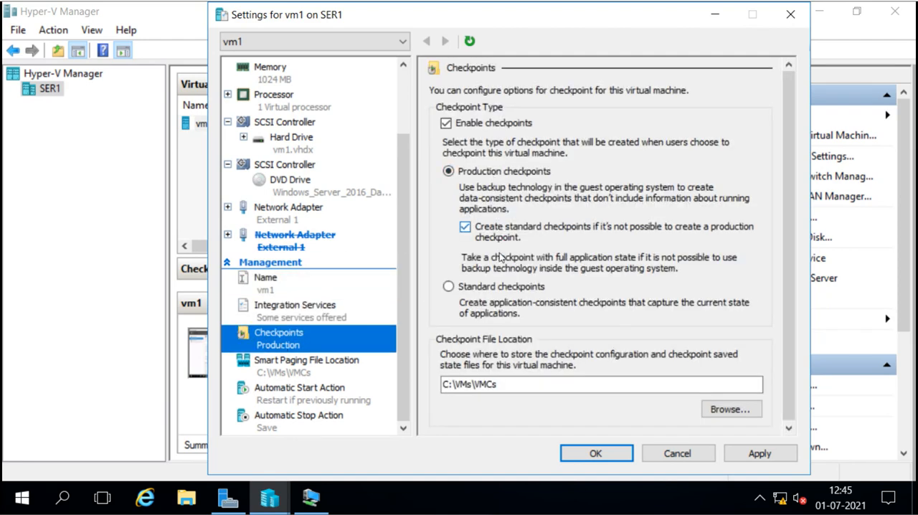
pyautogui.click(320, 378)
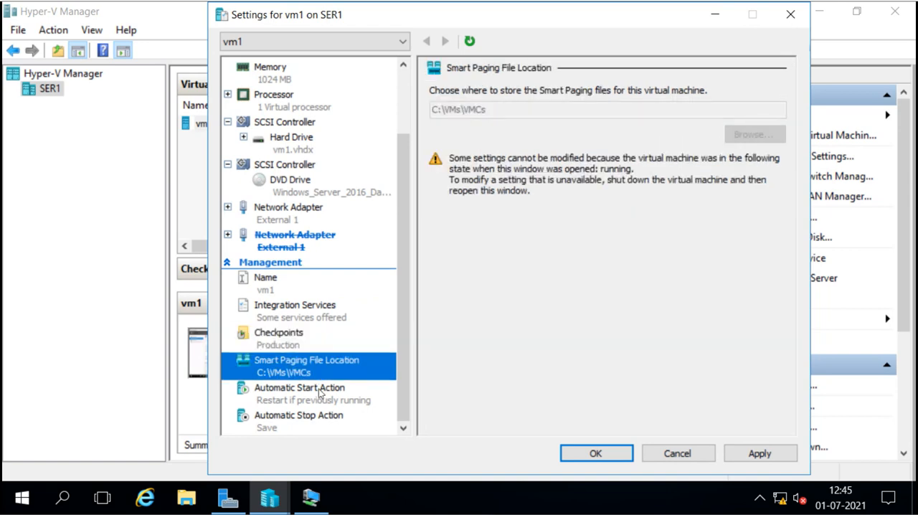
pyautogui.click(318, 388)
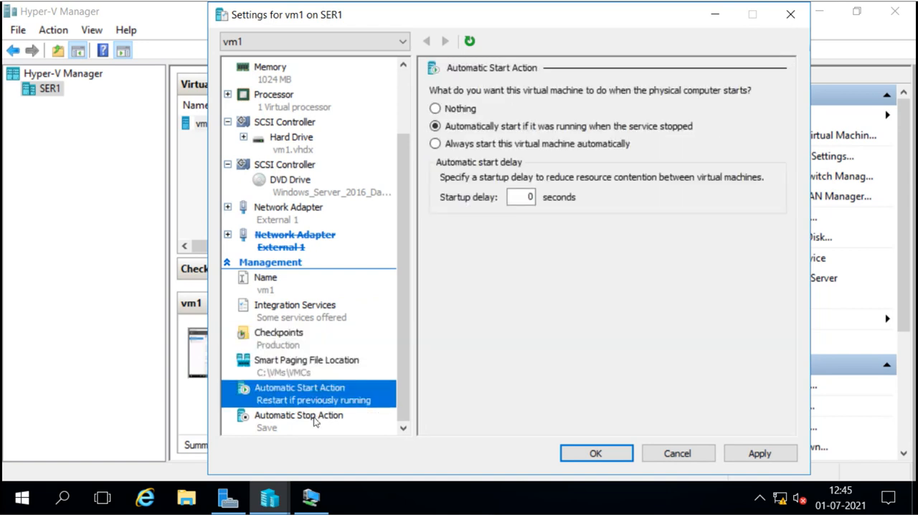
pyautogui.click(313, 422)
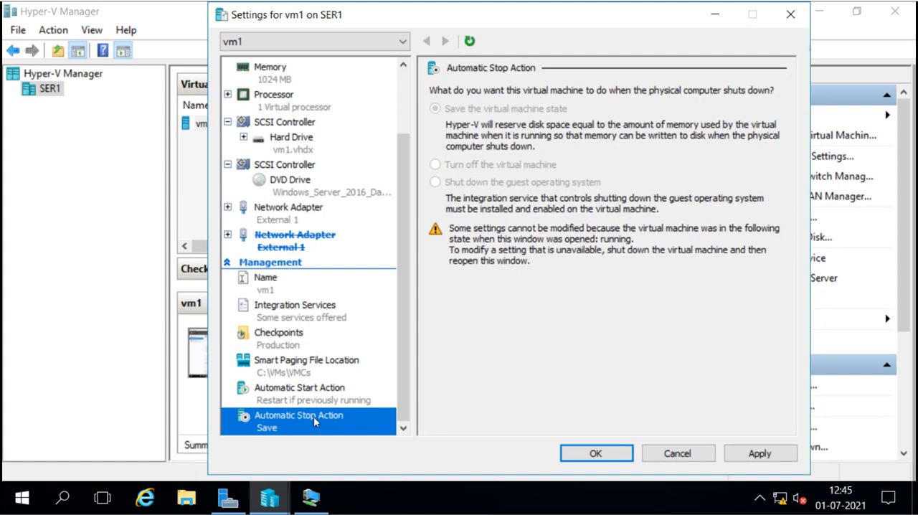
# Re-examine the automatic start options with their startup delay and compare them with the automatic stop options.
pyautogui.click(313, 397)
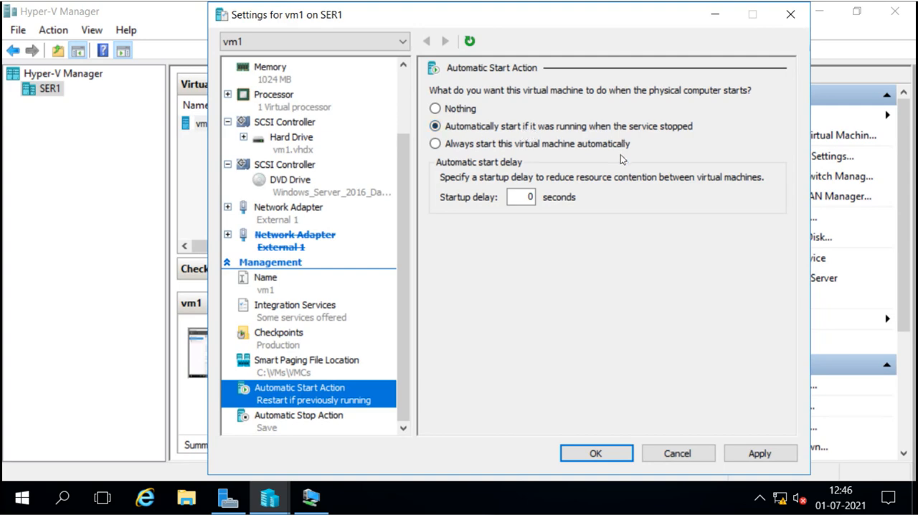
pyautogui.click(530, 197)
pyautogui.click(301, 428)
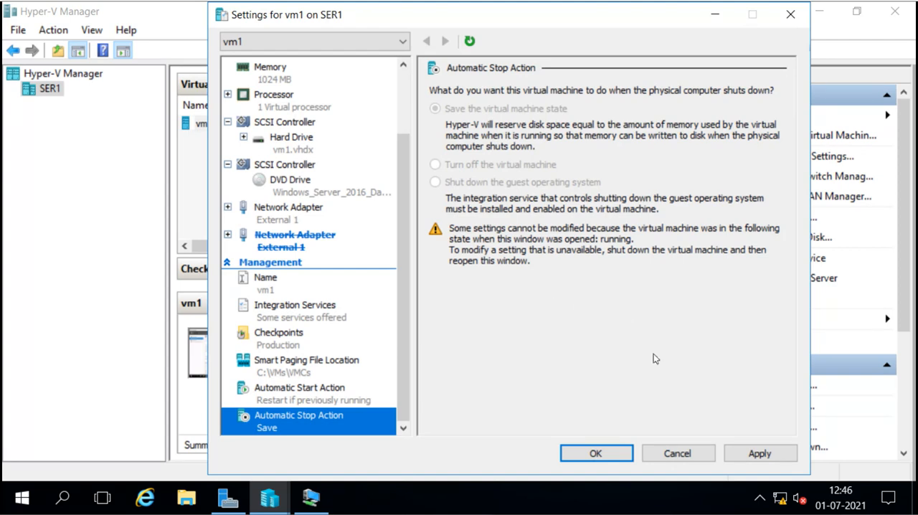
# Save vm1's settings and confirm the removal of the second network adapter despite the possible connectivity disruption.
pyautogui.click(610, 450)
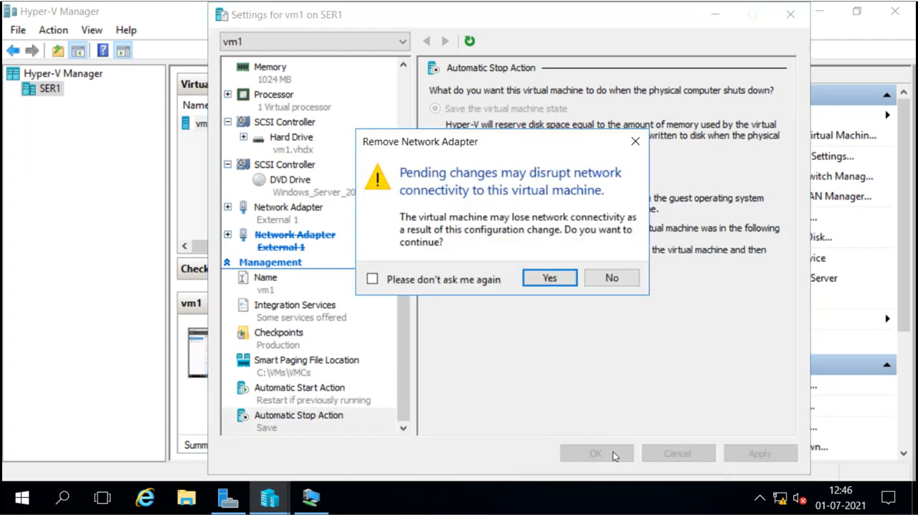
pyautogui.click(549, 281)
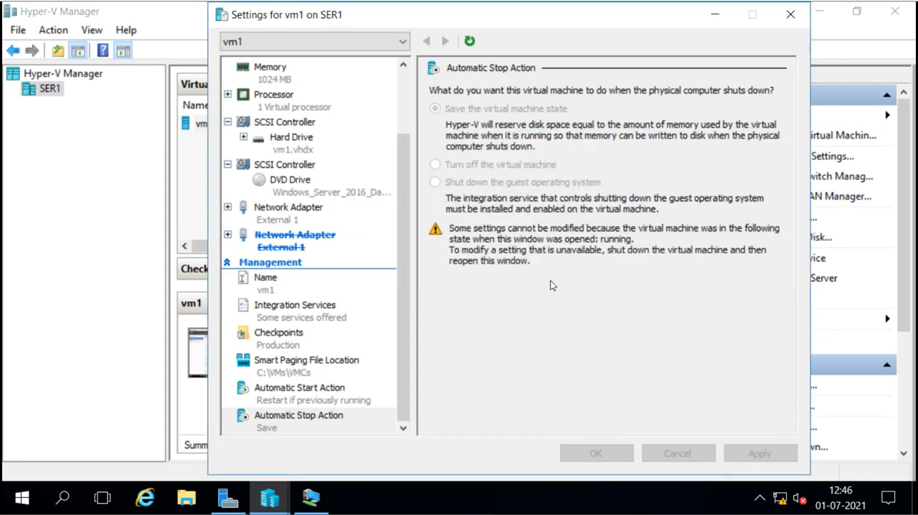
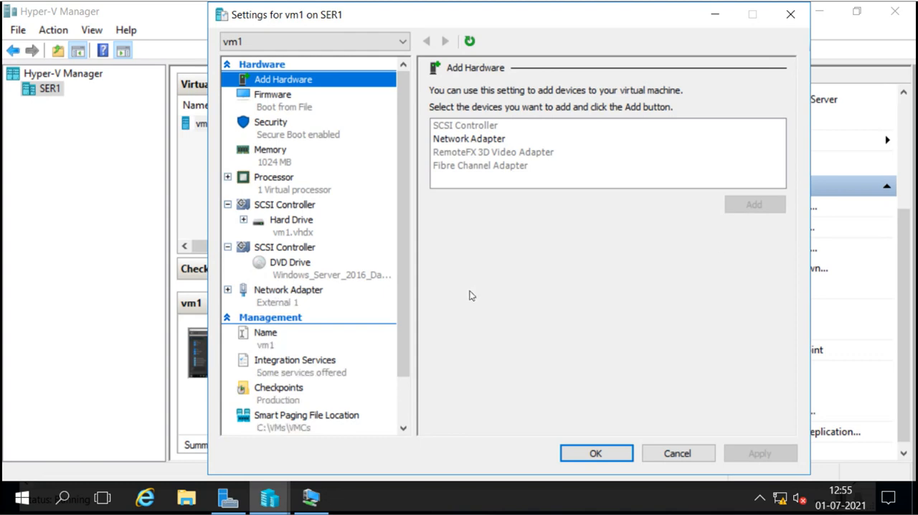
# Restrict vm1 to production checkpoints by disabling the fallback to standard checkpoints, and save the settings.
pyautogui.click(277, 397)
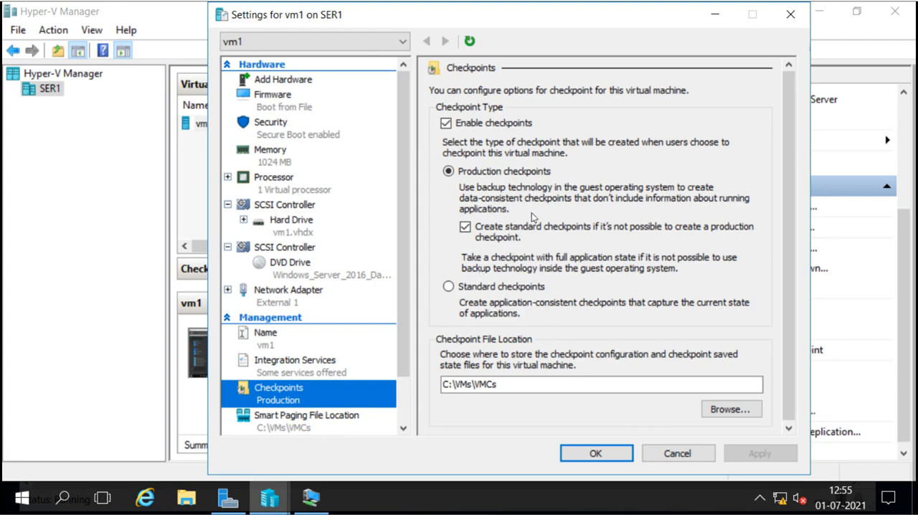
pyautogui.click(447, 126)
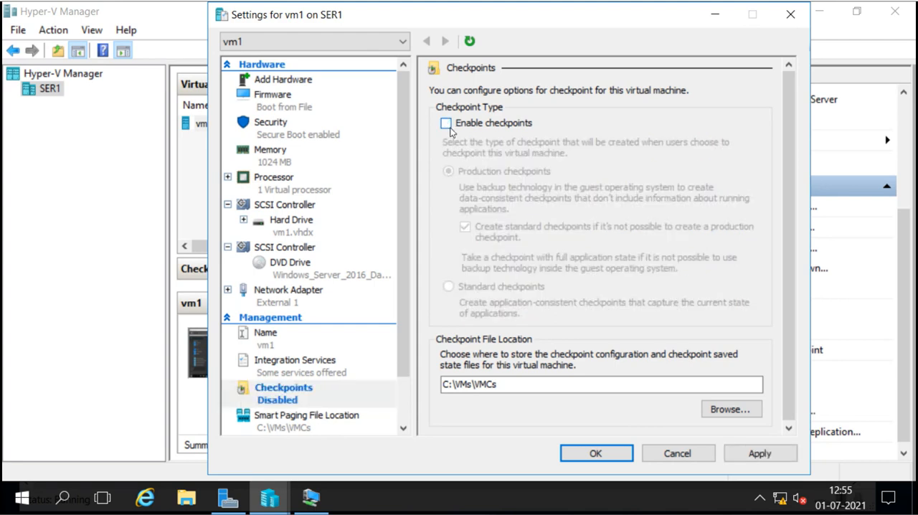
pyautogui.click(448, 125)
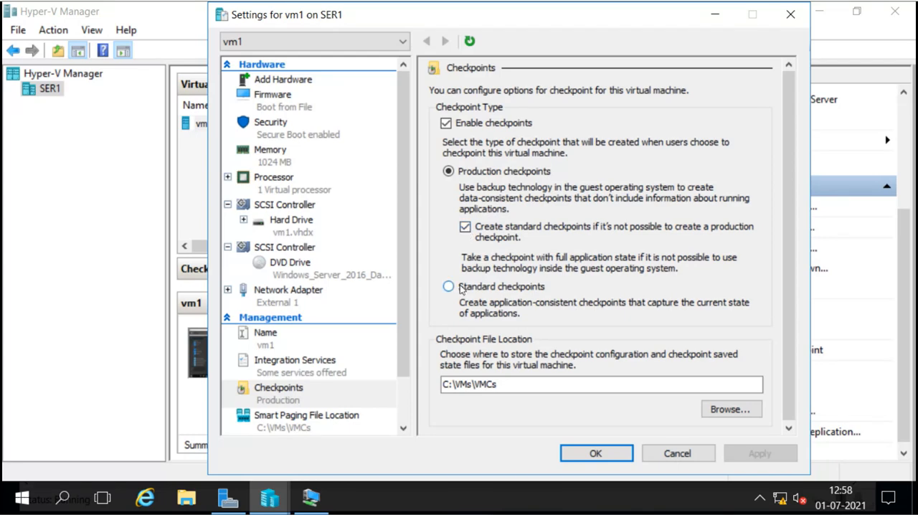
pyautogui.click(465, 227)
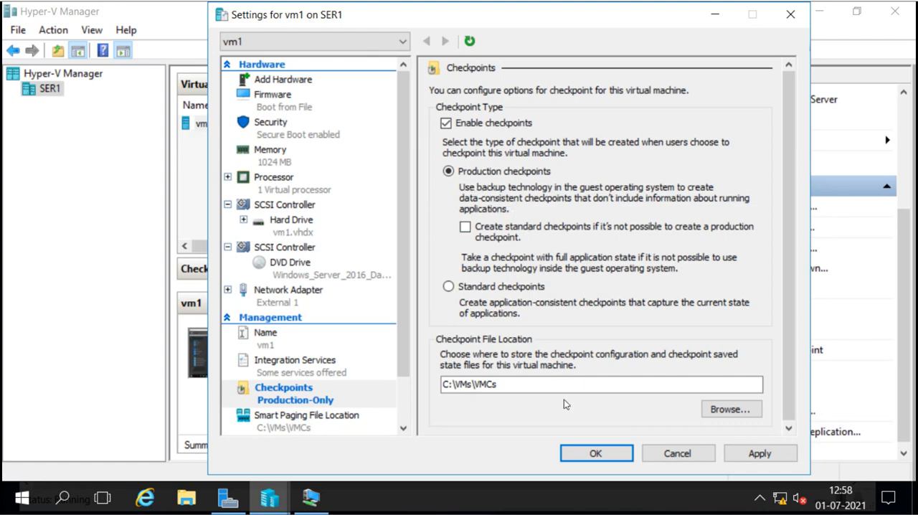
pyautogui.click(584, 450)
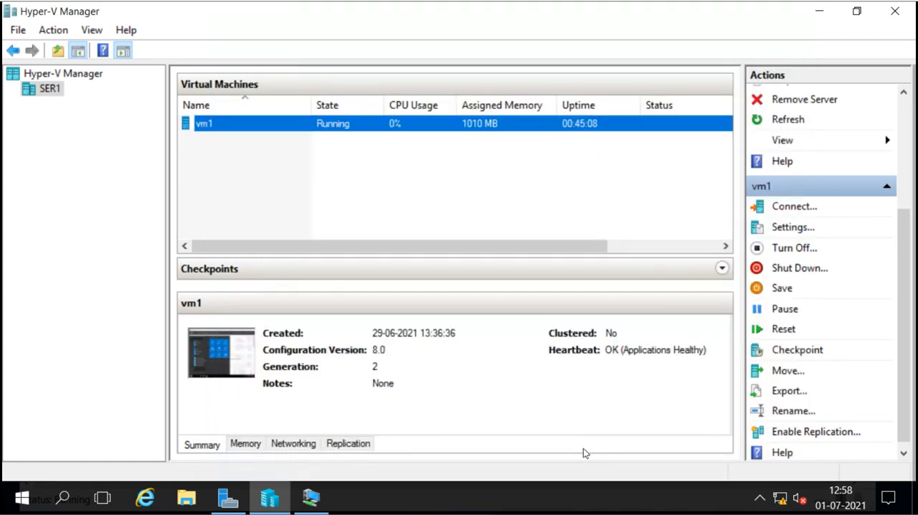
# Switch to the vm1 connection window, dismiss the guest's Start menu and review its Local Server properties before returning to Hyper-V Manager.
pyautogui.click(315, 501)
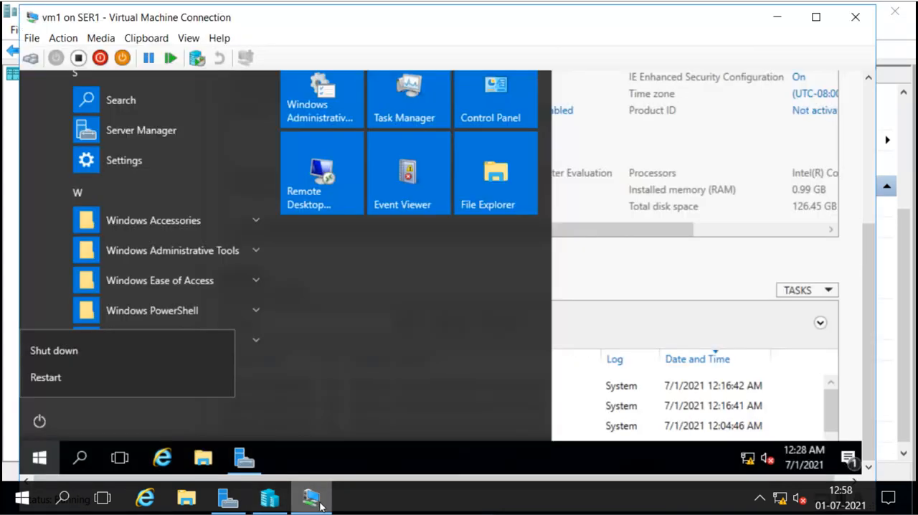
pyautogui.click(639, 288)
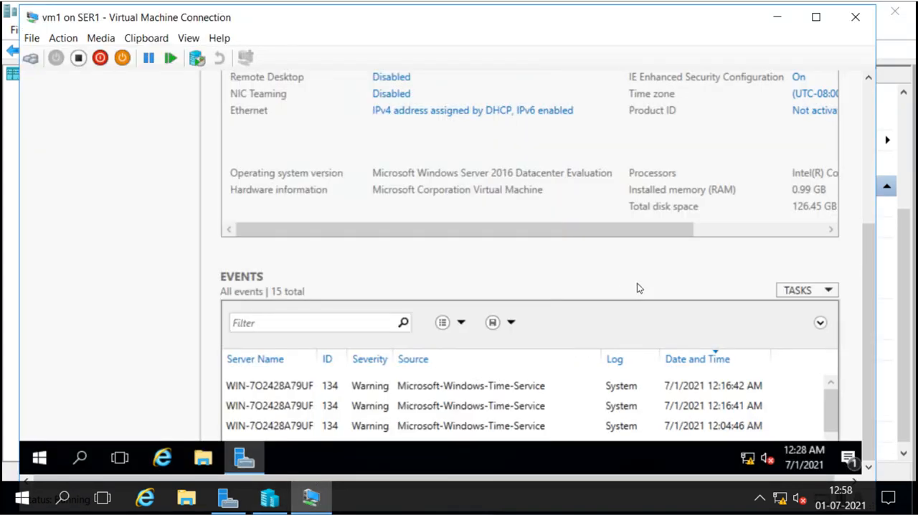
pyautogui.moveTo(867, 237); pyautogui.dragTo(868, 109)
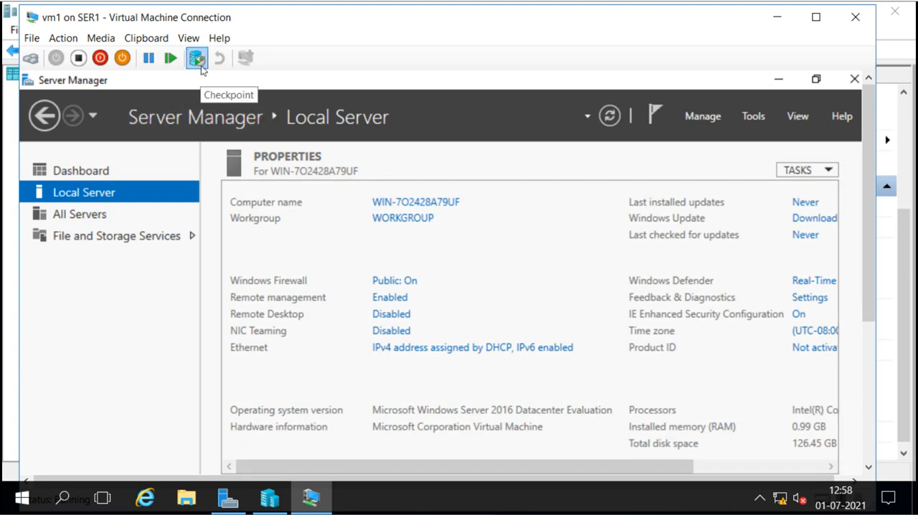
pyautogui.click(900, 267)
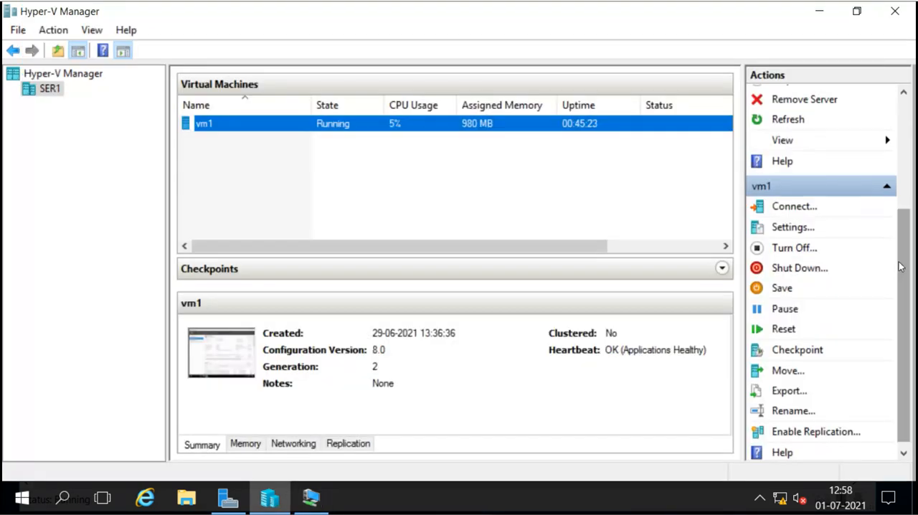
# Create a checkpoint of the running vm1 and acknowledge the production checkpoint notice.
pyautogui.click(801, 353)
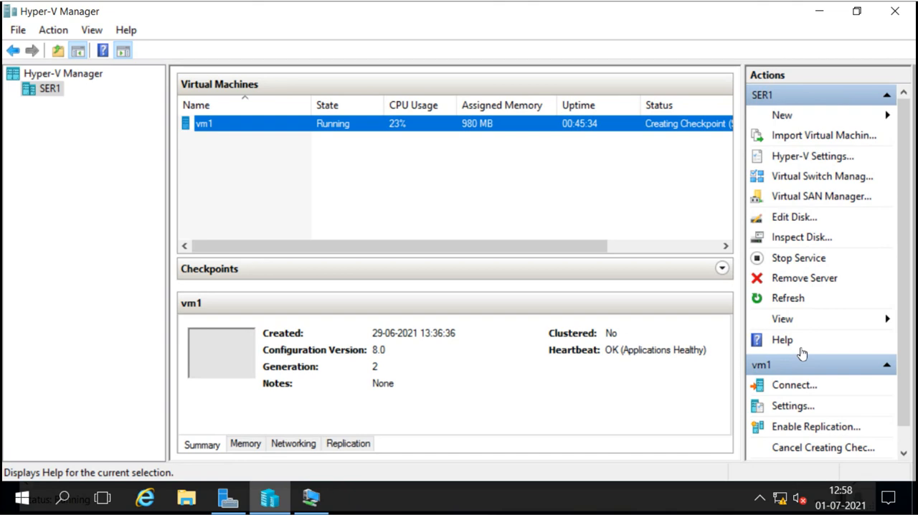
pyautogui.moveTo(580, 246); pyautogui.dragTo(660, 237)
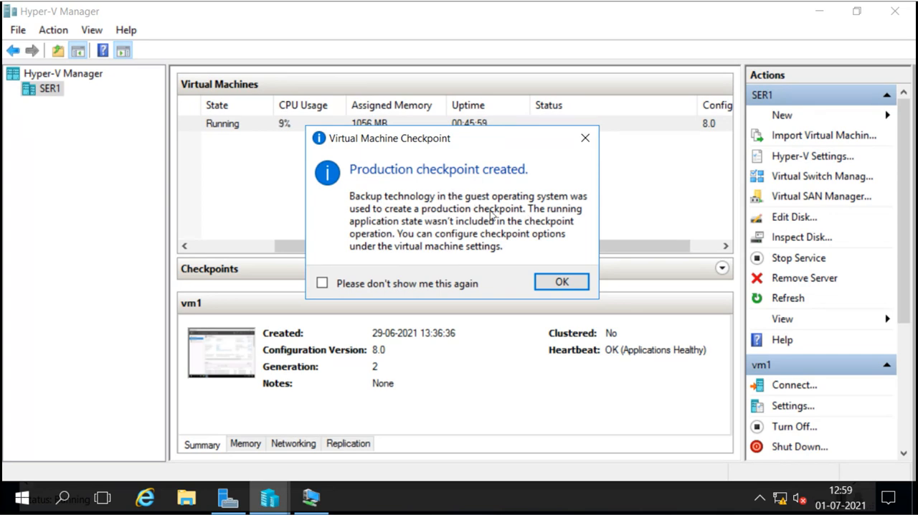
pyautogui.click(558, 283)
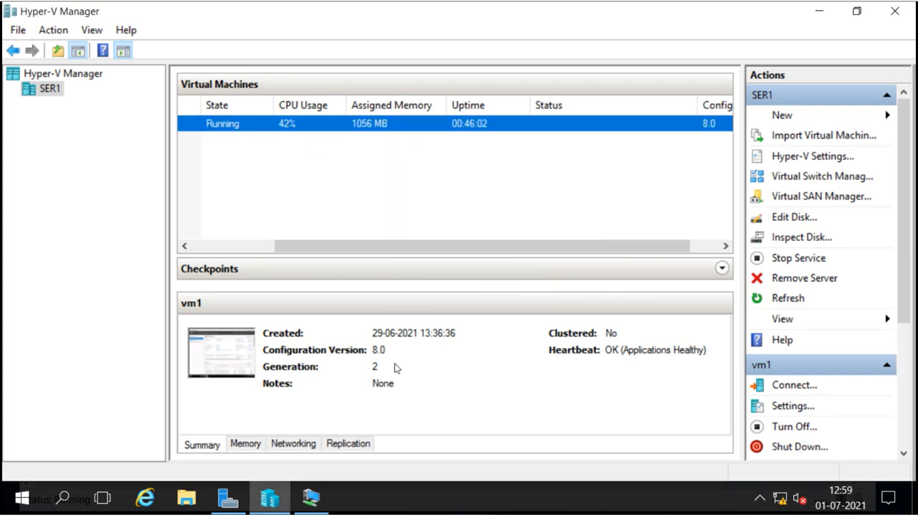
# Check vm1's guest desktop, and compare the new checkpoint's summary with the current Now state in the expanded checkpoint tree.
pyautogui.click(310, 496)
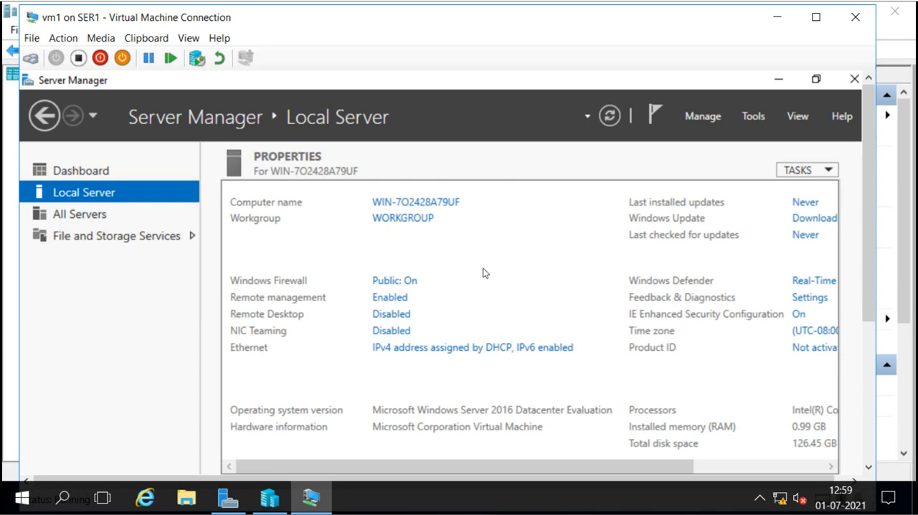
pyautogui.click(907, 147)
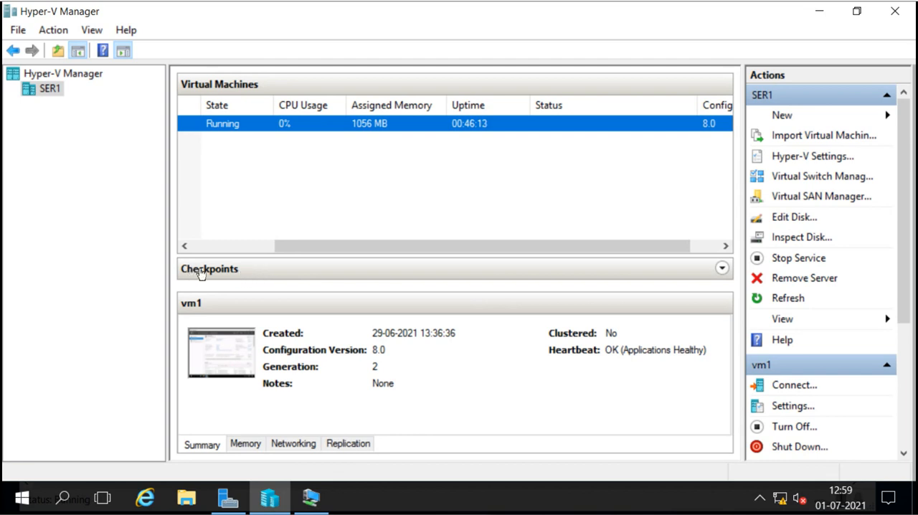
pyautogui.click(722, 268)
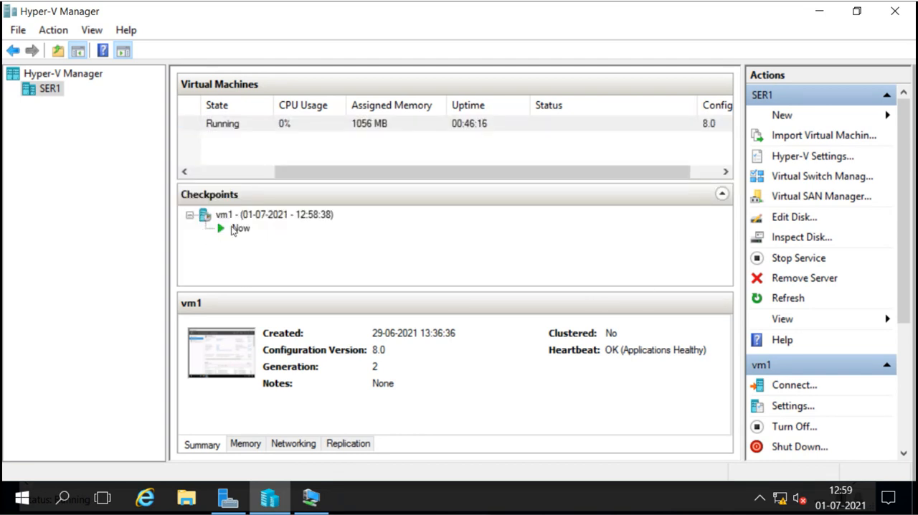
pyautogui.click(251, 217)
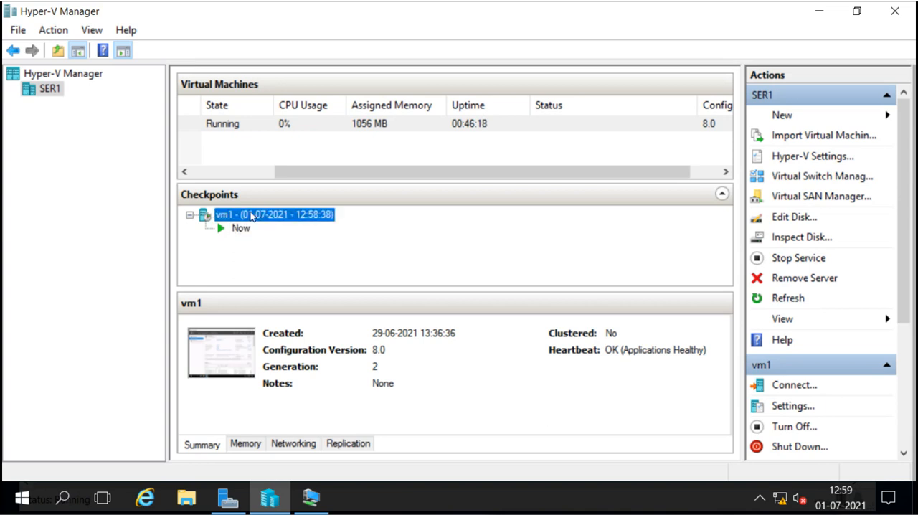
pyautogui.click(241, 228)
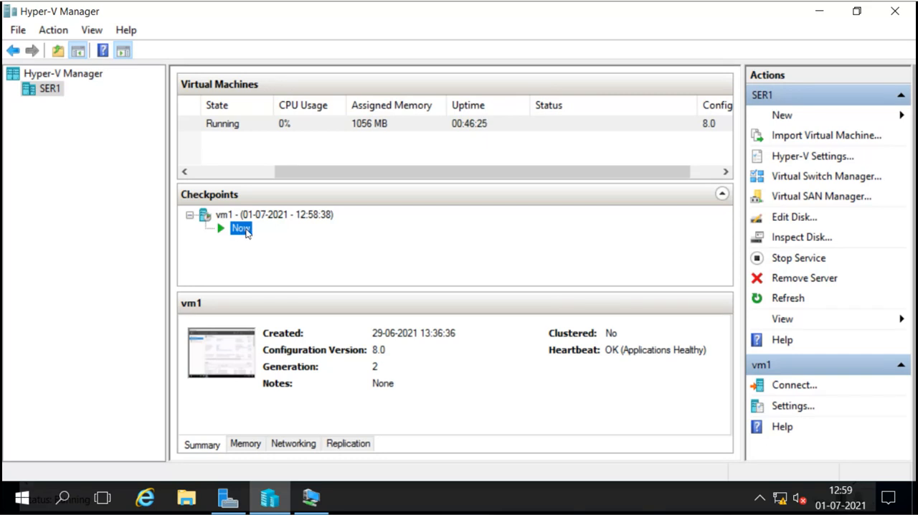
pyautogui.click(252, 216)
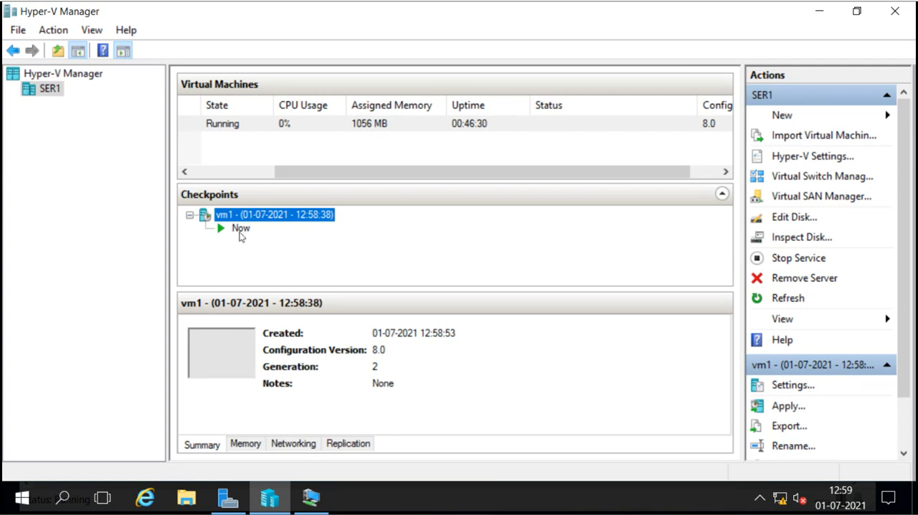
pyautogui.click(240, 232)
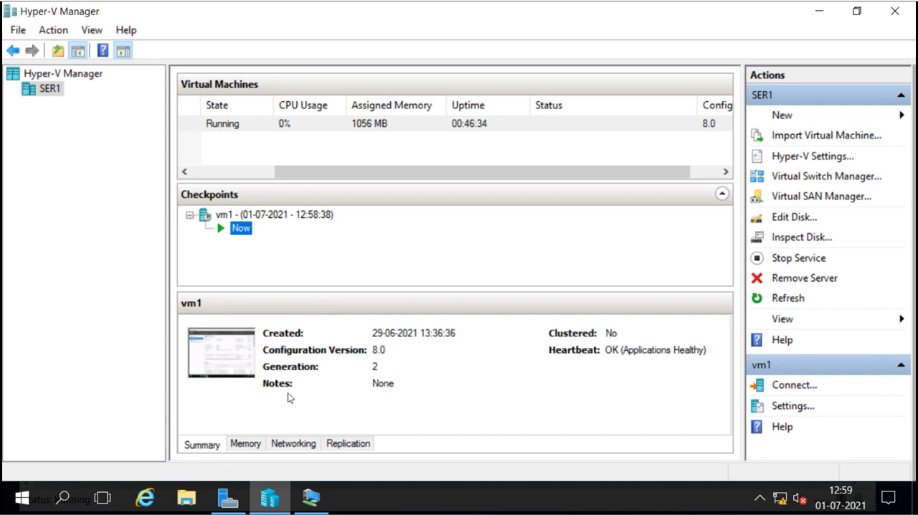
# Open the Internet Protocol Version 4 (TCP/IPv4) properties of the Ethernet adapter inside vm1.
pyautogui.click(310, 497)
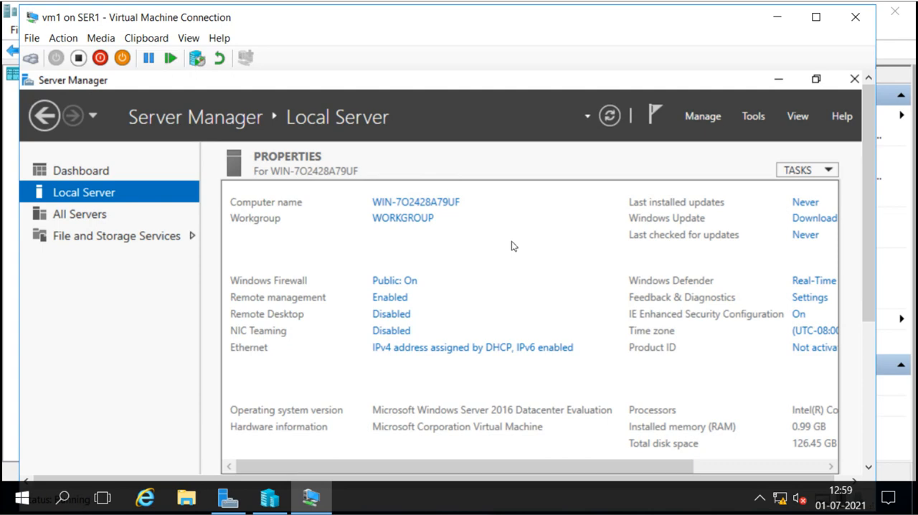
pyautogui.click(448, 348)
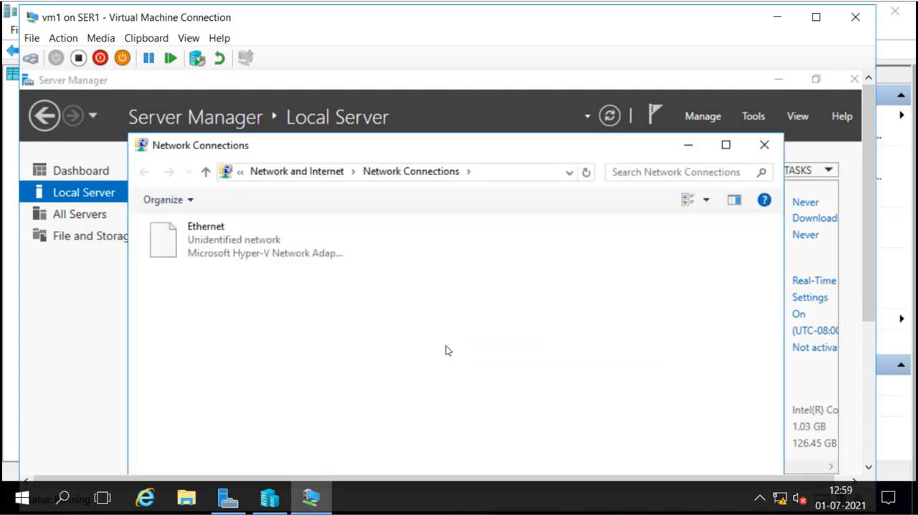
pyautogui.doubleClick(216, 249)
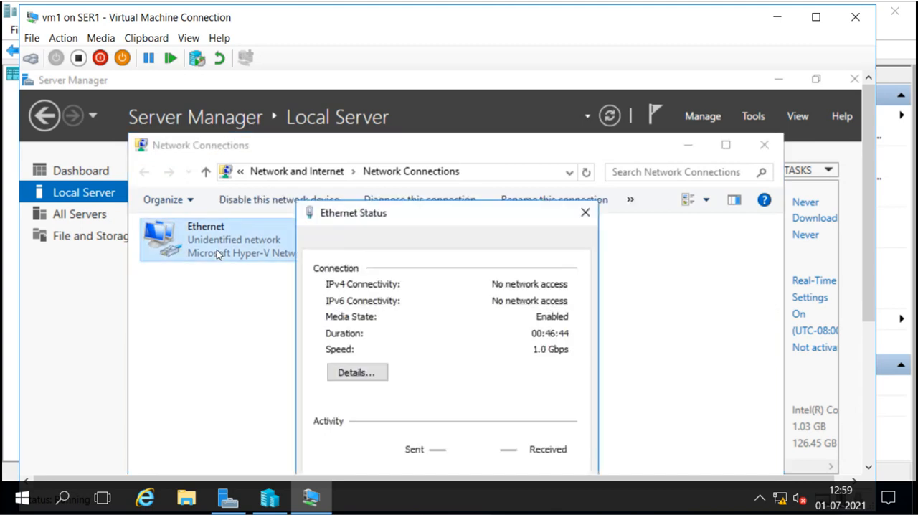
pyautogui.moveTo(405, 212); pyautogui.dragTo(382, 130)
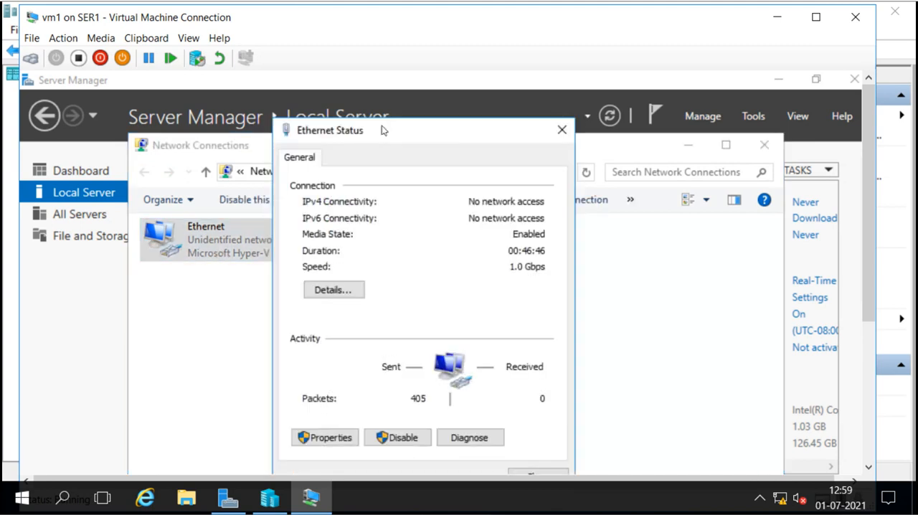
pyautogui.click(324, 437)
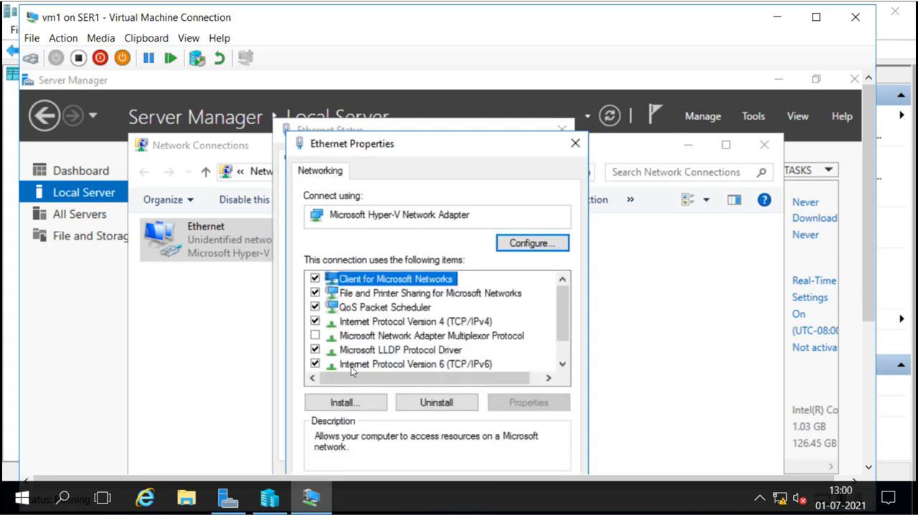
pyautogui.doubleClick(433, 324)
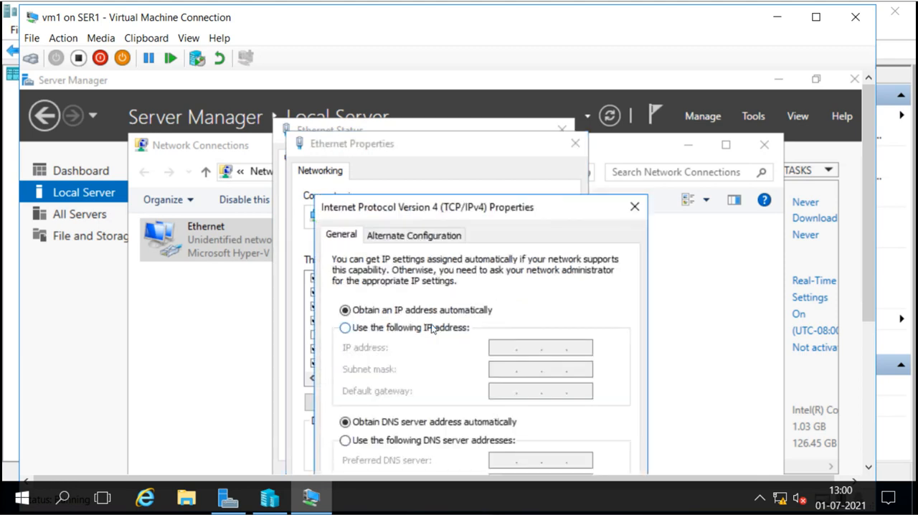
# Assign static IP address 16.0.0.200, subnet mask 255.0.0.0 and preferred DNS server 16.0.0.1, and confirm the IPv4 settings.
pyautogui.click(428, 328)
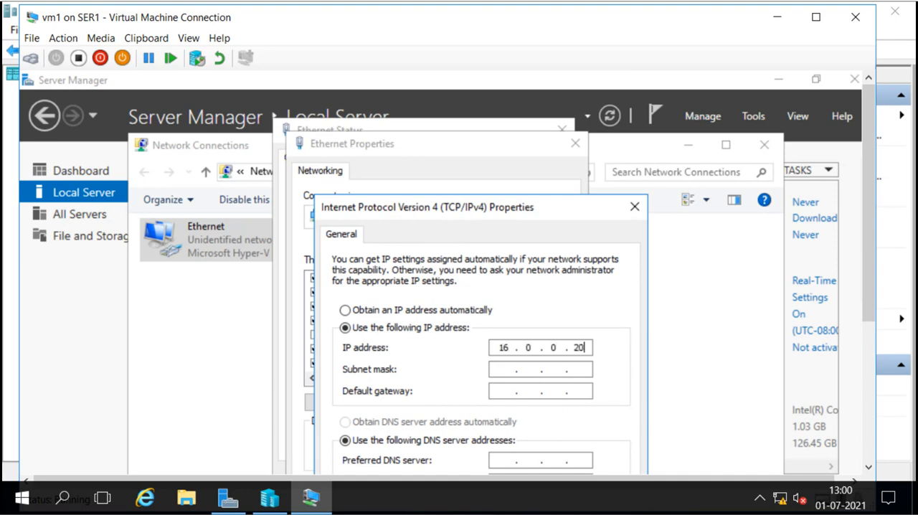
pyautogui.press('Tab')
pyautogui.press('Tab')
pyautogui.press('Tab')
pyautogui.press('Tab')
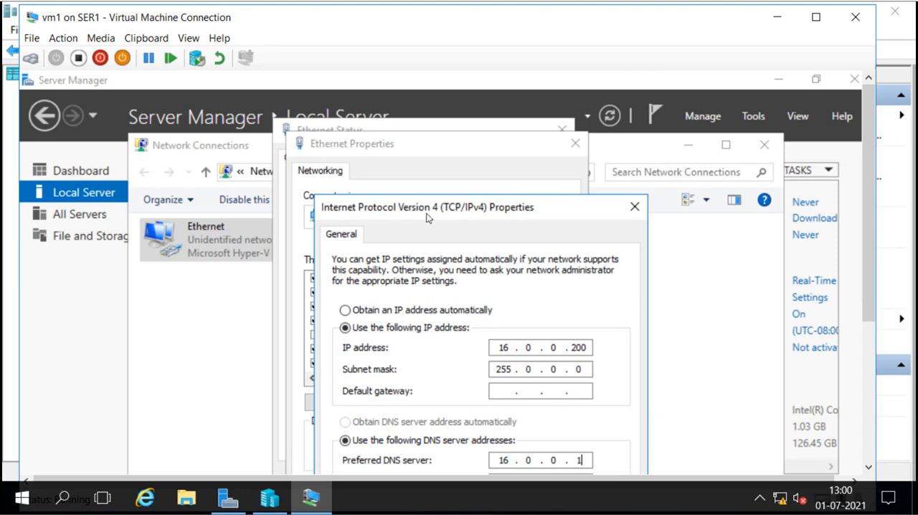
pyautogui.moveTo(431, 208); pyautogui.dragTo(371, 85)
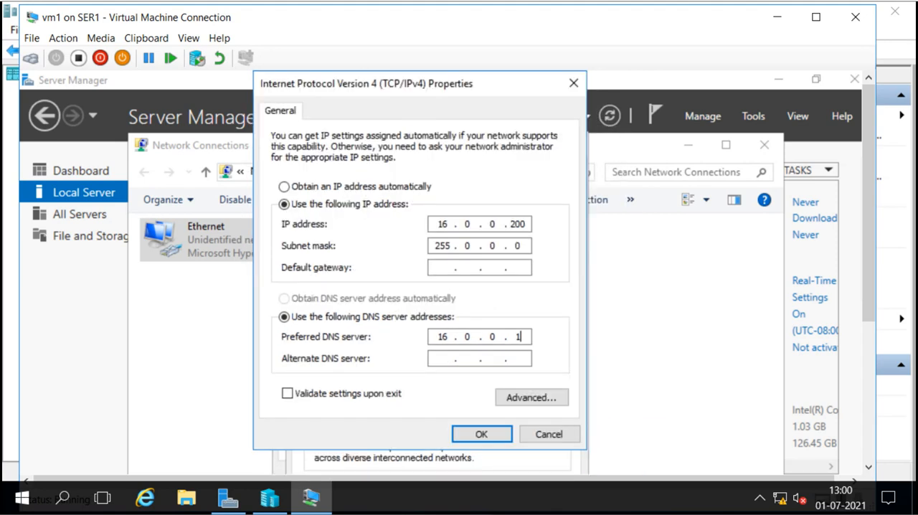
pyautogui.click(475, 434)
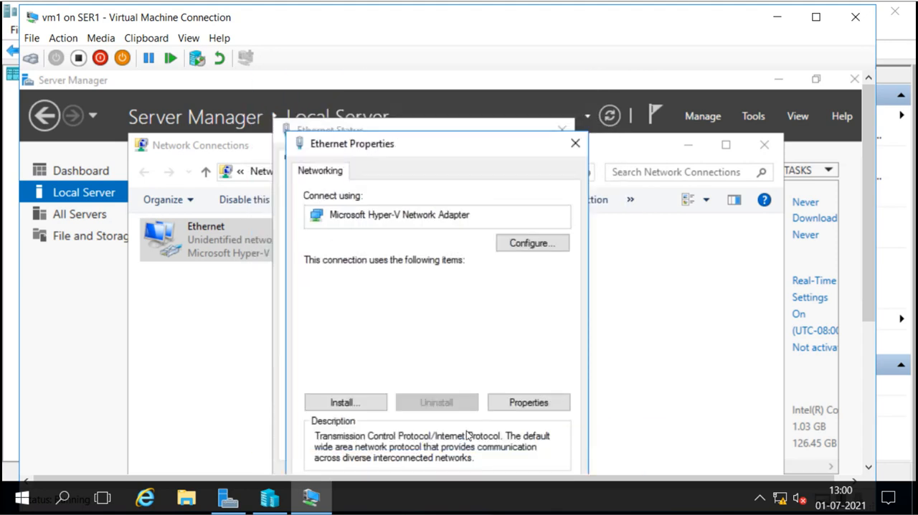
# Confirm the Ethernet properties, close the adapter status and Network Connections windows, and refresh the Local Server properties.
pyautogui.moveTo(449, 149); pyautogui.dragTo(430, 89)
pyautogui.click(446, 447)
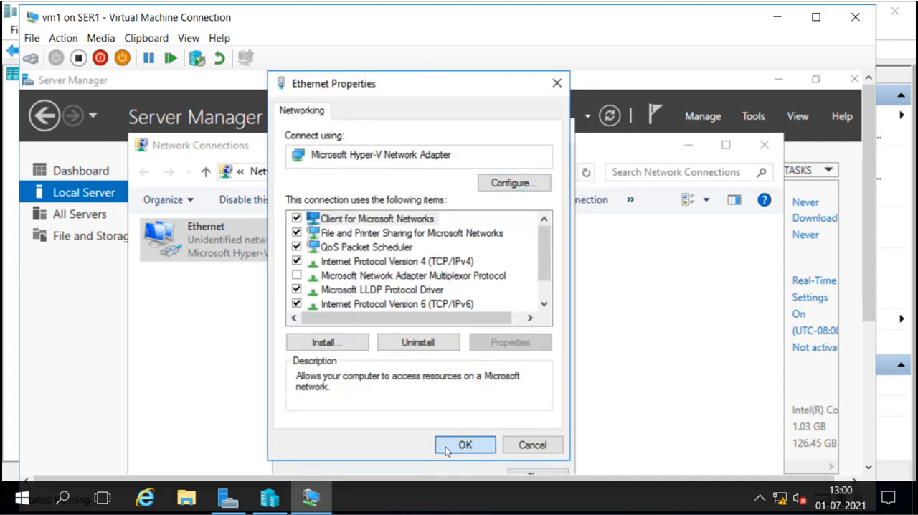
pyautogui.click(522, 473)
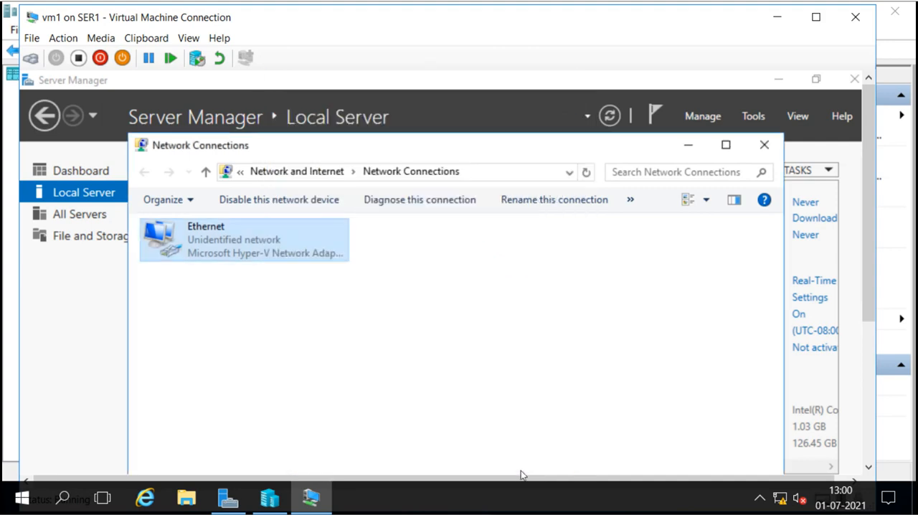
pyautogui.click(760, 151)
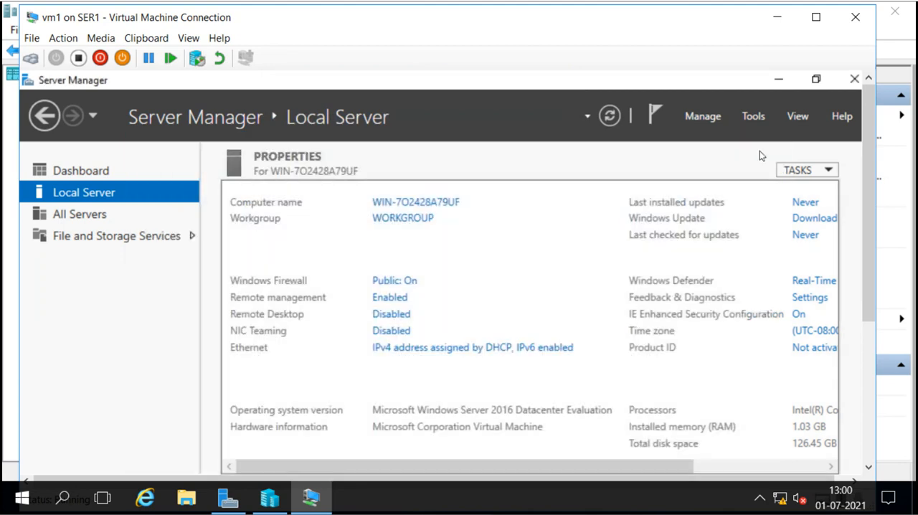
pyautogui.click(609, 117)
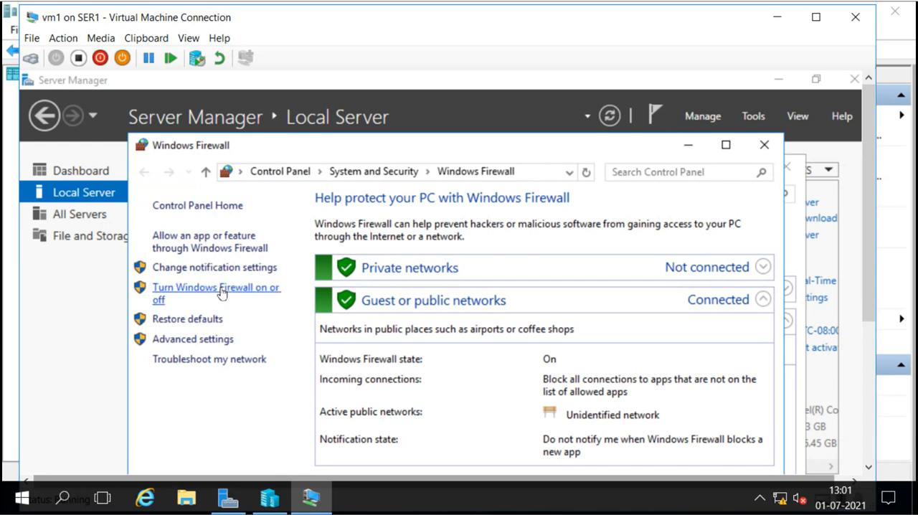
# Turn off Windows Firewall for both private and public networks inside vm1 and confirm the settings.
pyautogui.click(221, 291)
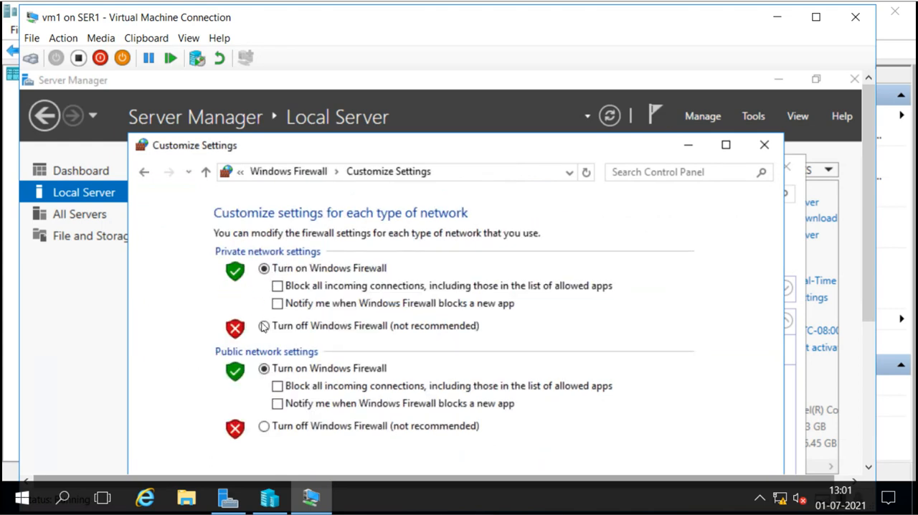
pyautogui.click(264, 327)
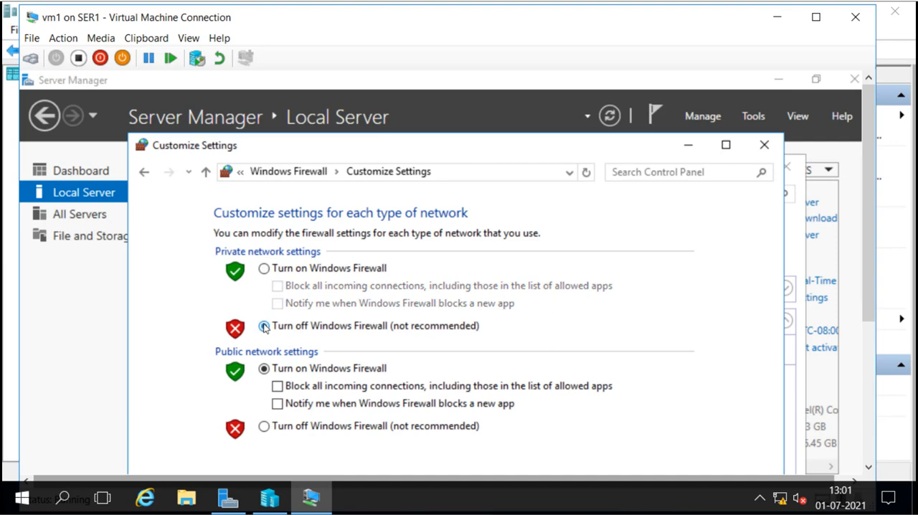
pyautogui.click(264, 425)
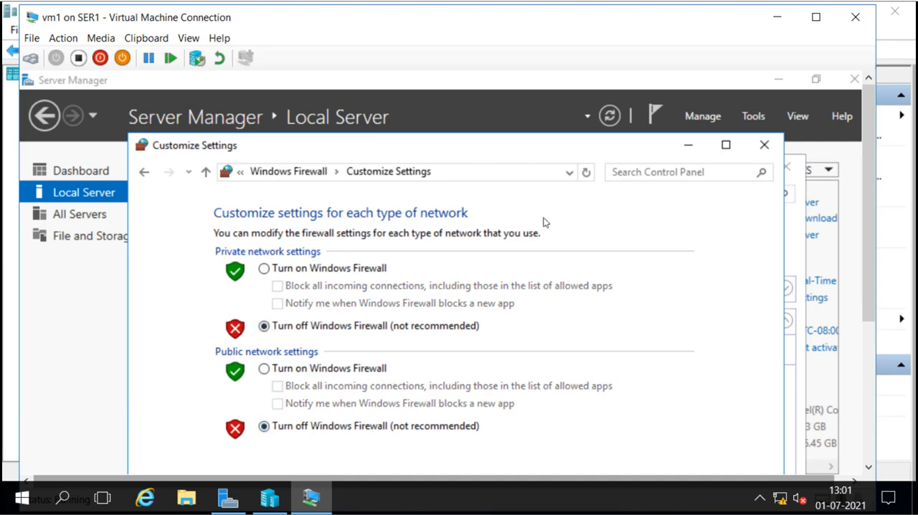
pyautogui.click(722, 144)
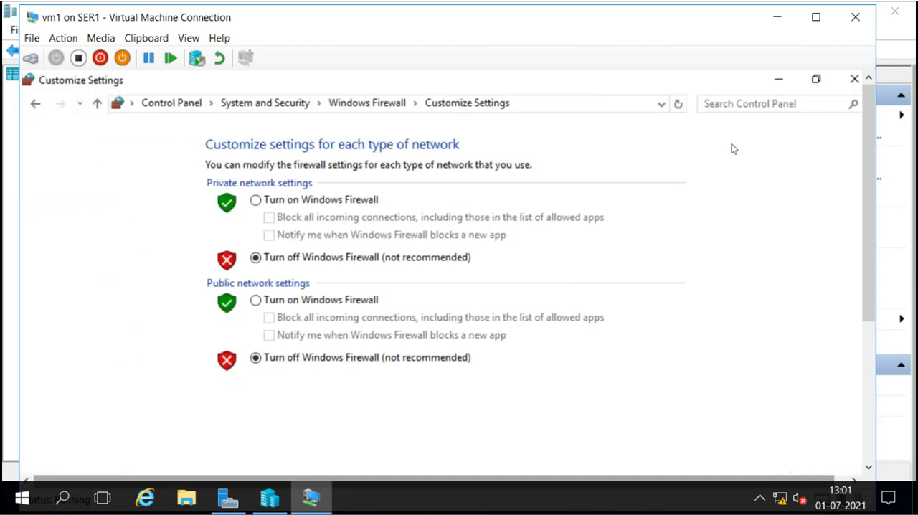
pyautogui.moveTo(867, 179); pyautogui.dragTo(864, 329)
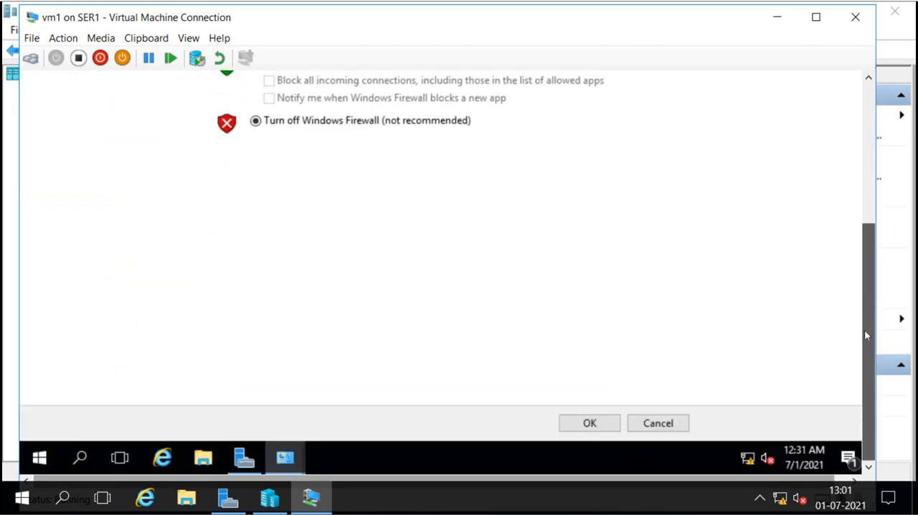
pyautogui.click(606, 423)
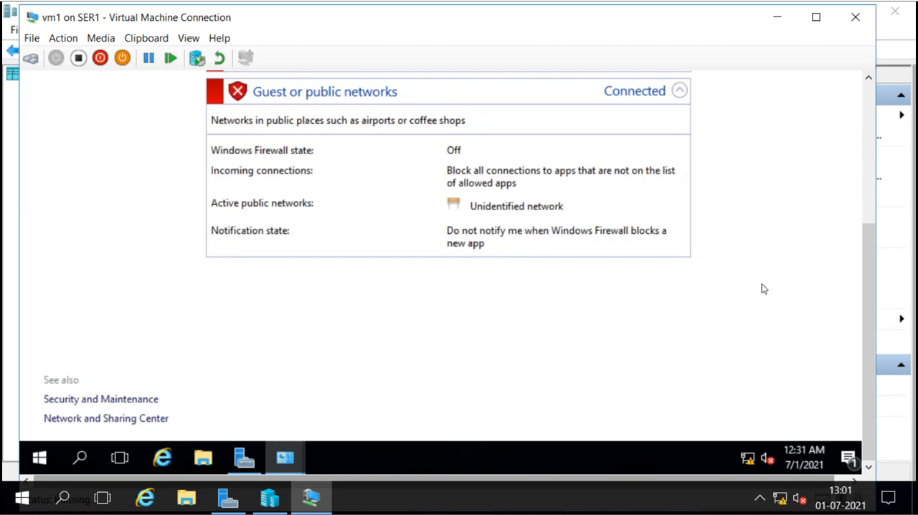
# Close vm1's Windows Firewall window and refresh the Local Server properties in Server Manager.
pyautogui.moveTo(868, 292); pyautogui.dragTo(869, 119)
pyautogui.click(815, 79)
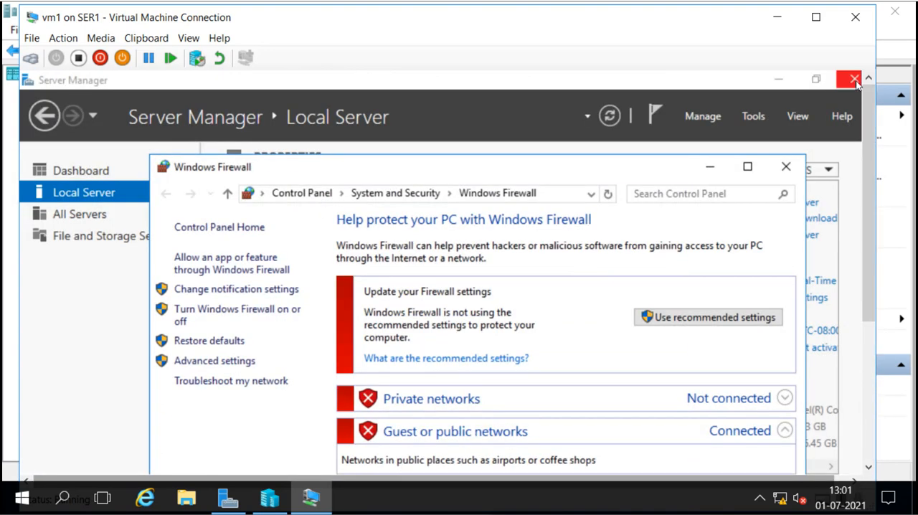
pyautogui.click(792, 173)
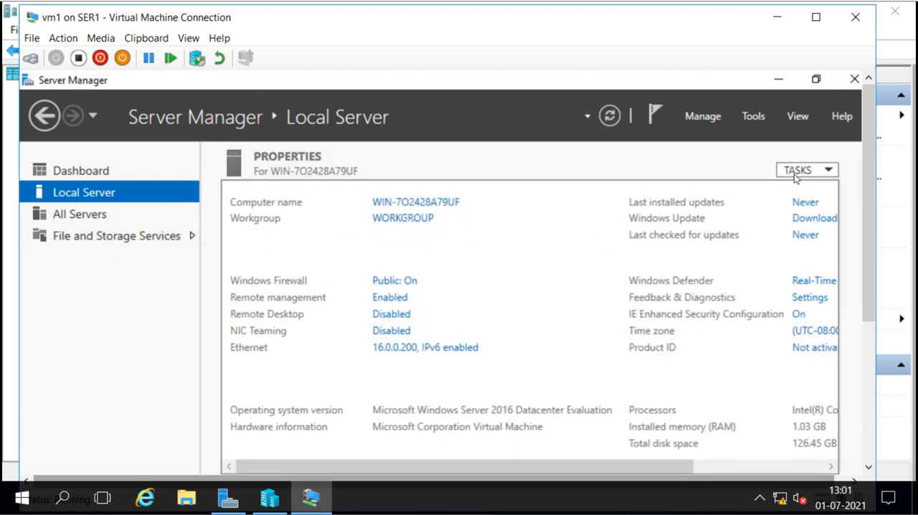
pyautogui.click(609, 116)
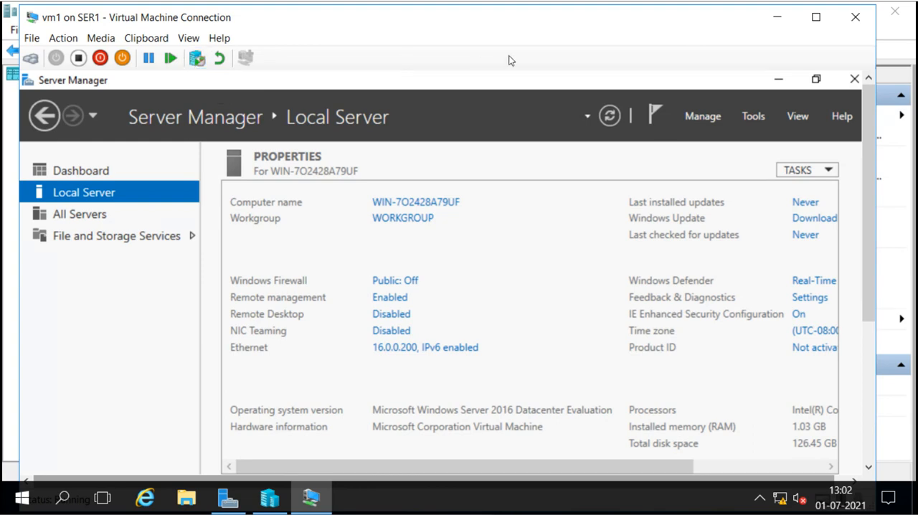
# Switch to Hyper-V Manager and apply the vm1 - (01-07-2021 - 12:58:38) checkpoint without creating another checkpoint first.
pyautogui.click(777, 26)
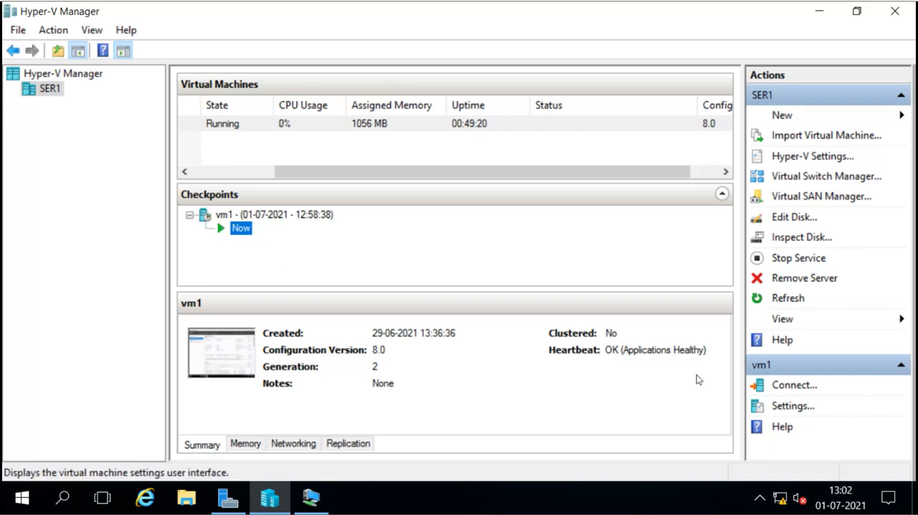
pyautogui.click(339, 129)
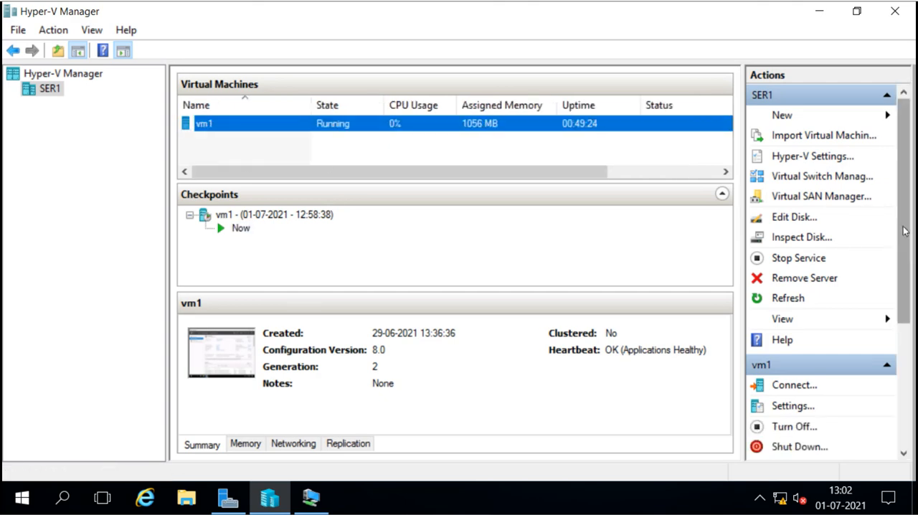
pyautogui.moveTo(904, 231); pyautogui.dragTo(906, 327)
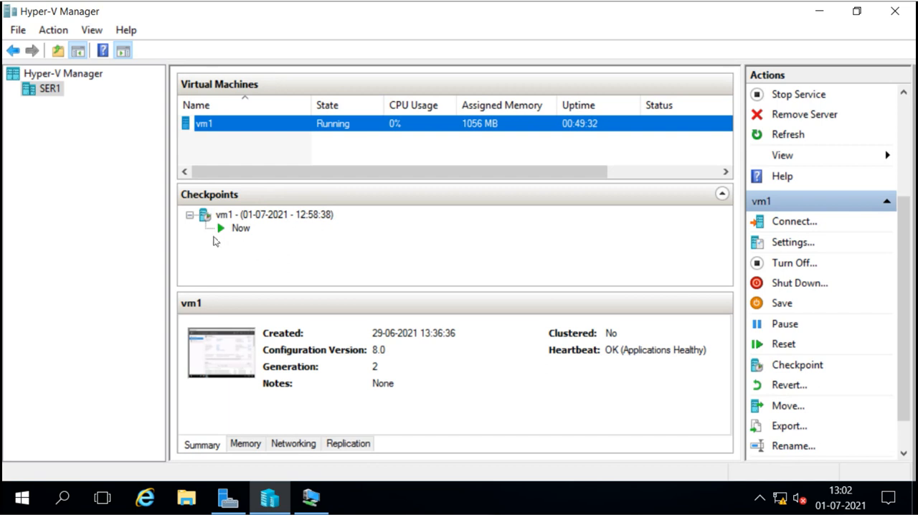
pyautogui.click(233, 216)
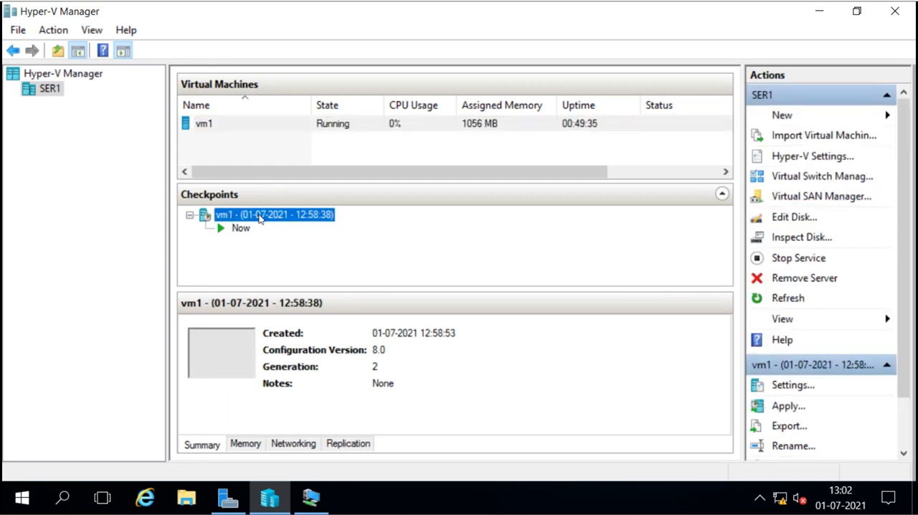
pyautogui.rightClick(259, 219)
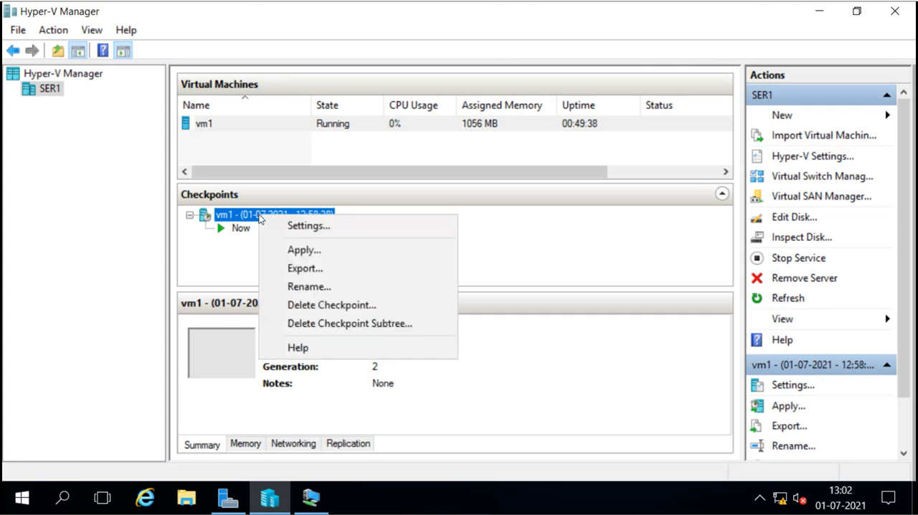
pyautogui.click(301, 254)
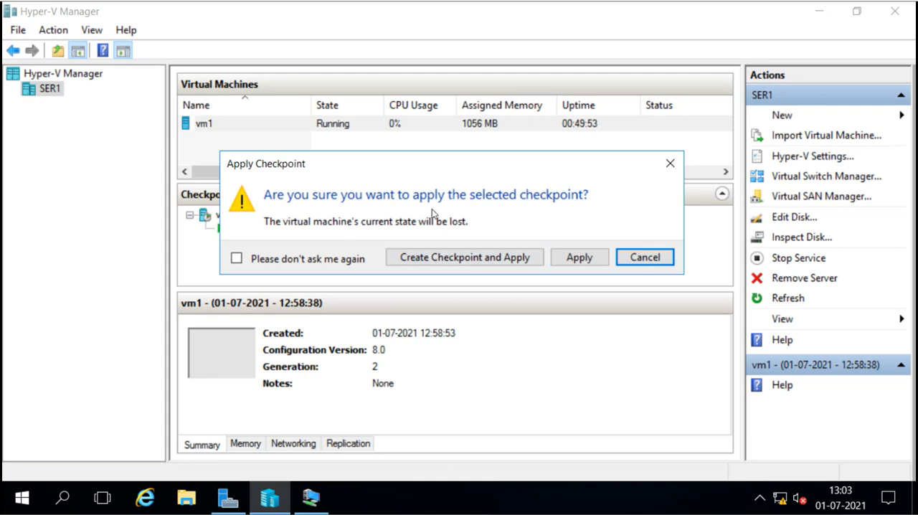
pyautogui.click(579, 257)
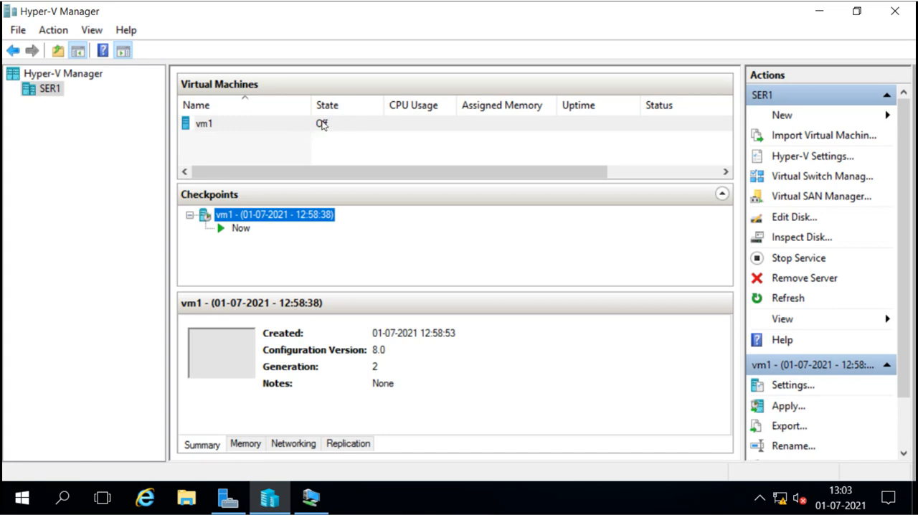
# Start the virtual machine vm1 and connect to its console.
pyautogui.click(250, 130)
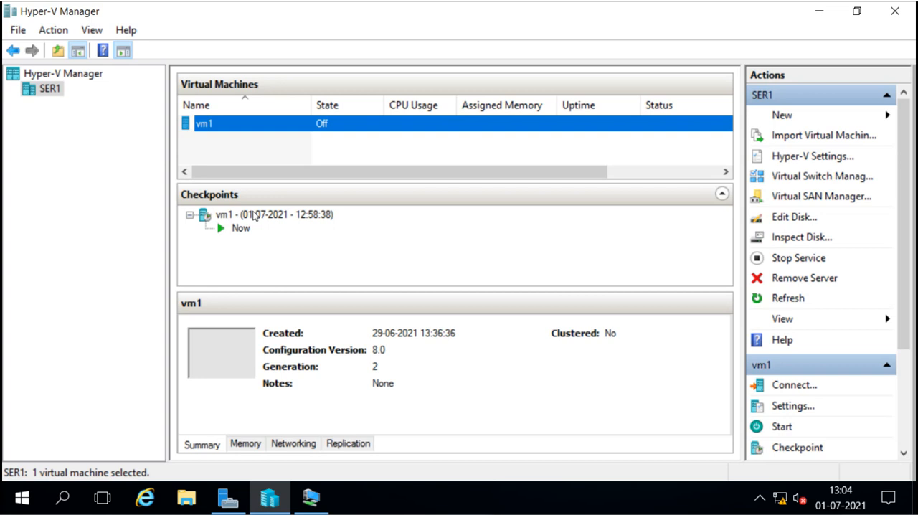
pyautogui.click(254, 215)
pyautogui.click(254, 128)
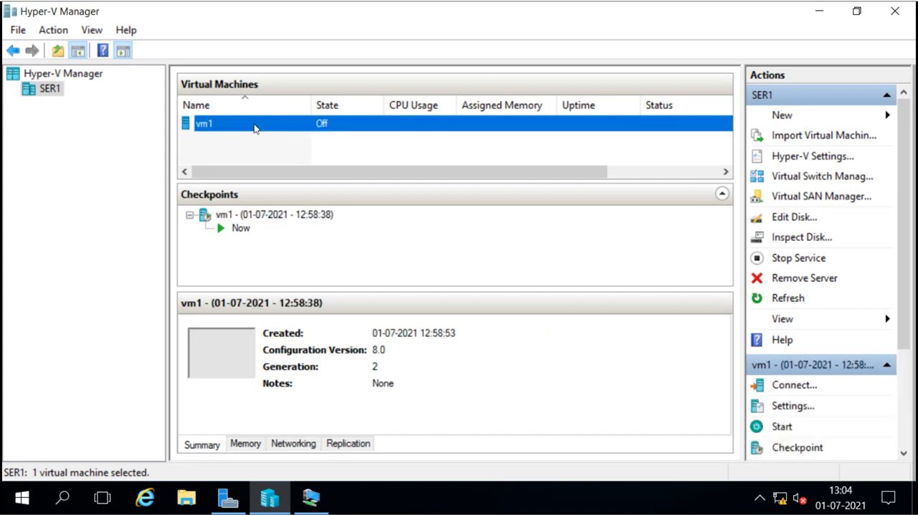
pyautogui.click(782, 428)
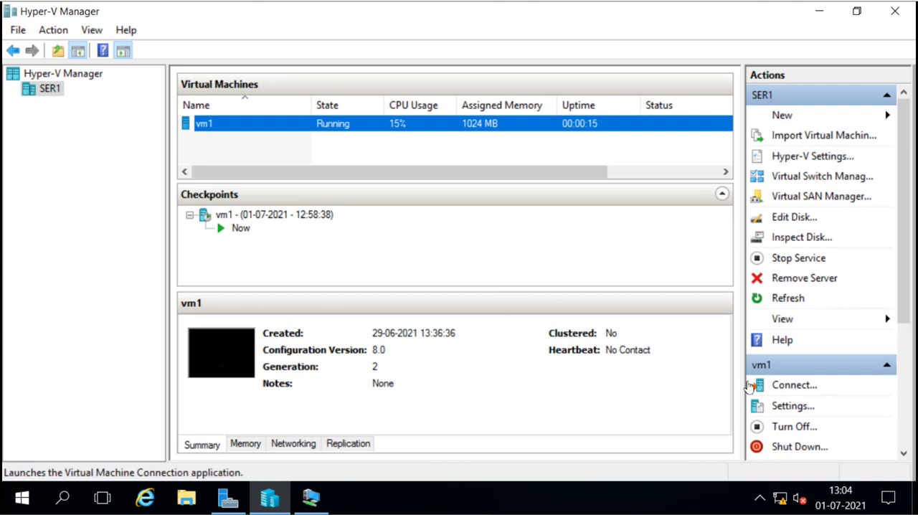
pyautogui.click(795, 388)
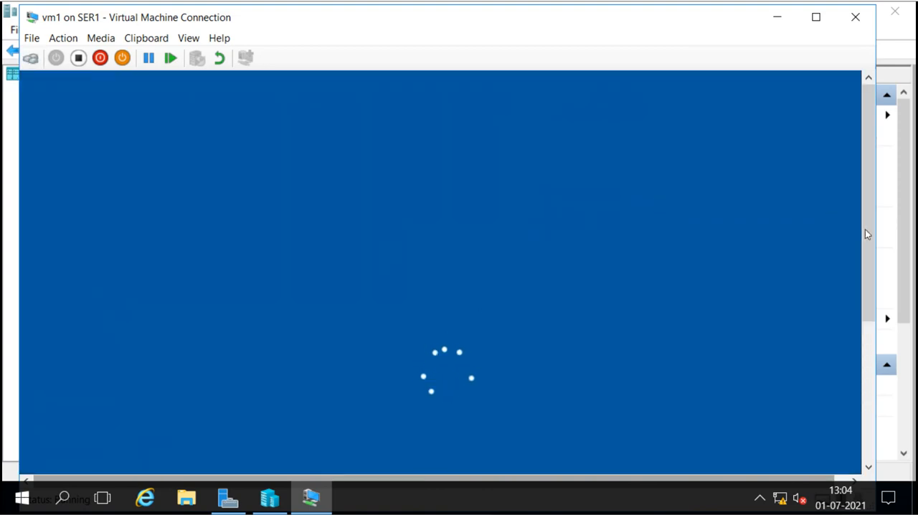
# Sign in to vm1 as Administrator by entering the account password.
pyautogui.moveTo(866, 233); pyautogui.dragTo(865, 302)
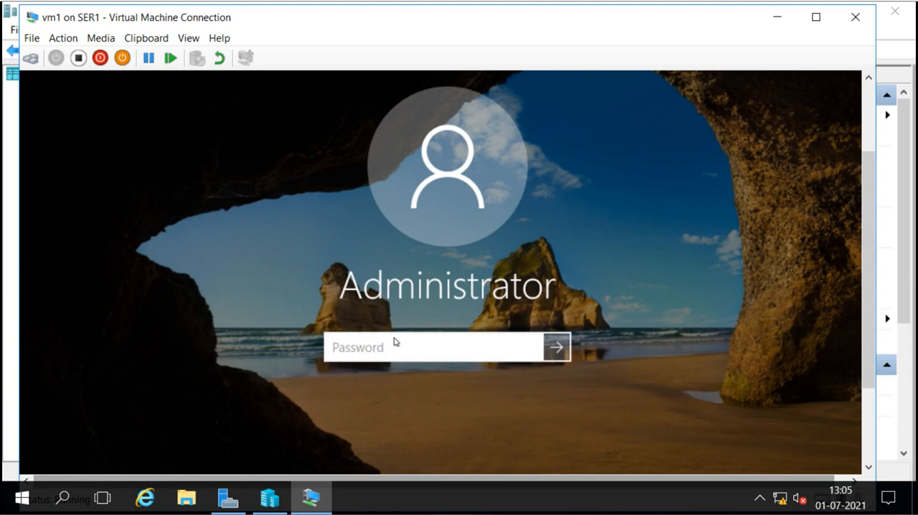
pyautogui.write('•••••••')
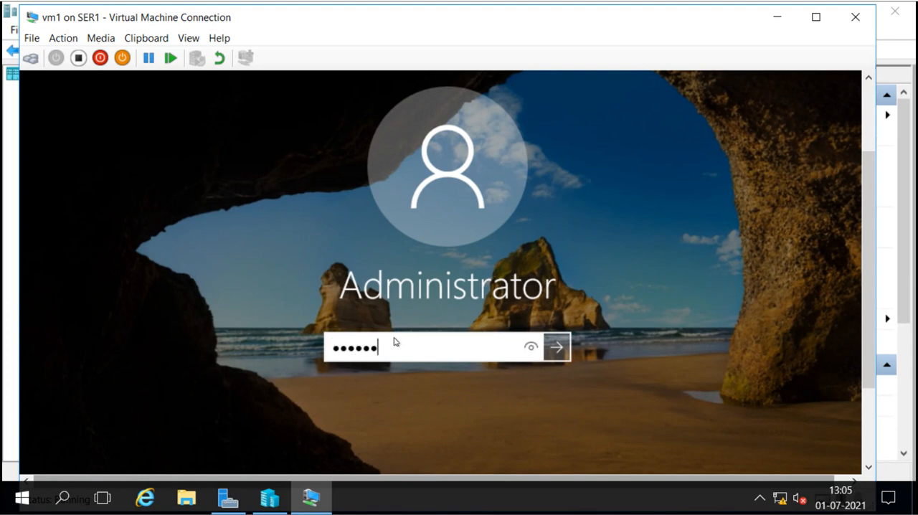
pyautogui.press('Return')
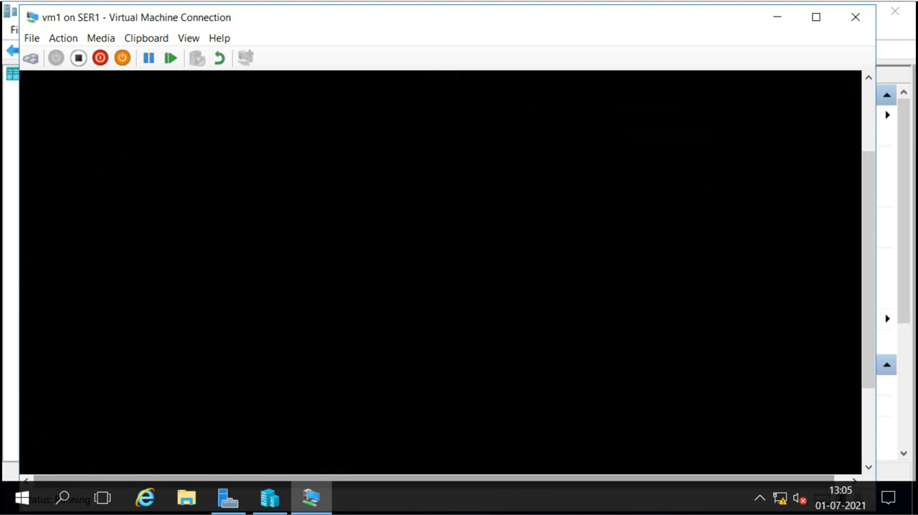
pyautogui.click(190, 39)
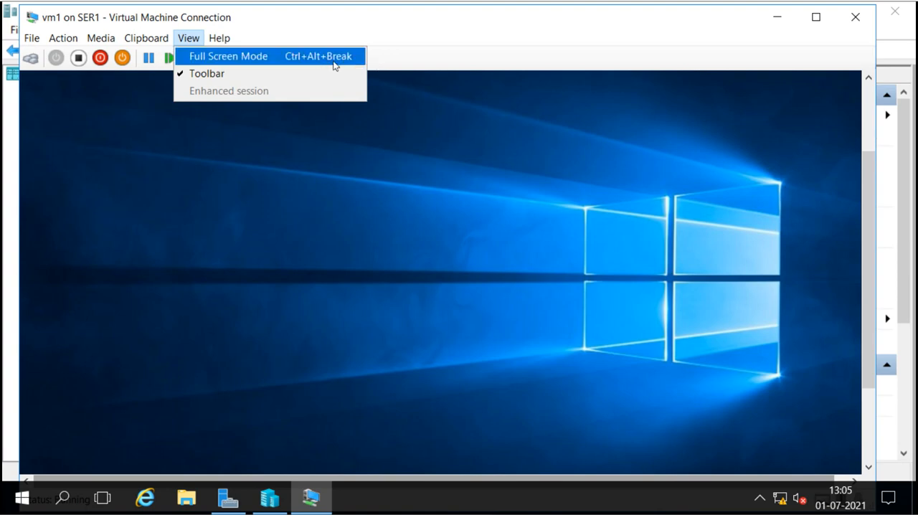
pyautogui.click(410, 55)
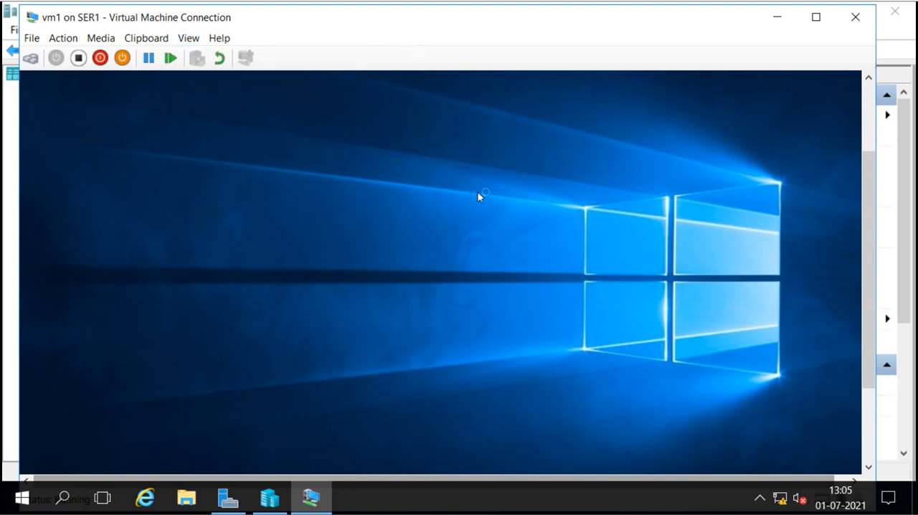